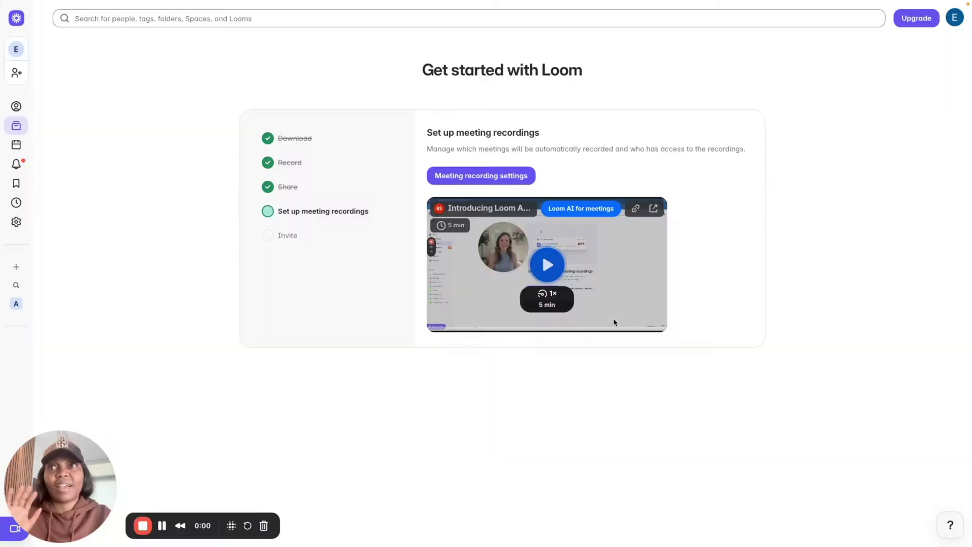
# Switch to the Chrome profile signed into HeyGen and go from the editor back to Avatars.
pyautogui.moveTo(945, 5)
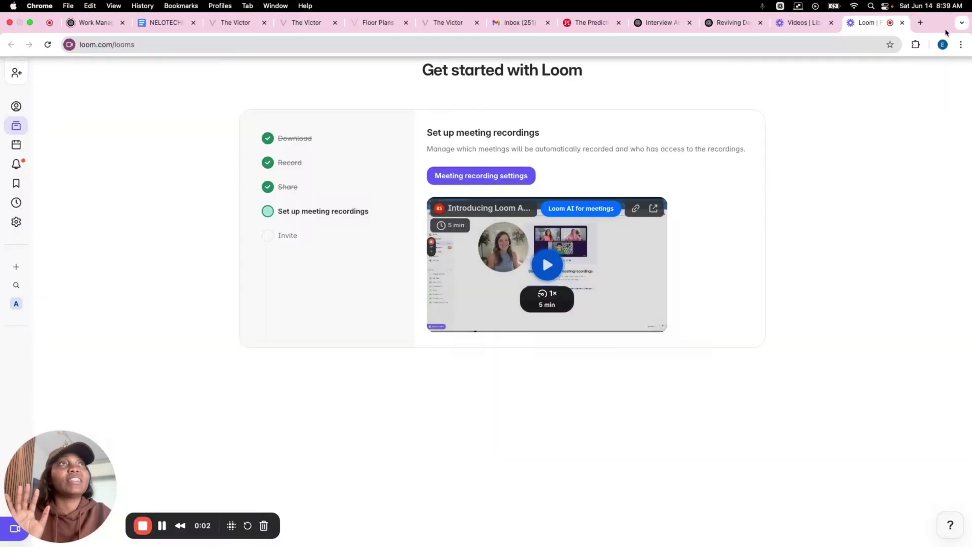
pyautogui.click(942, 44)
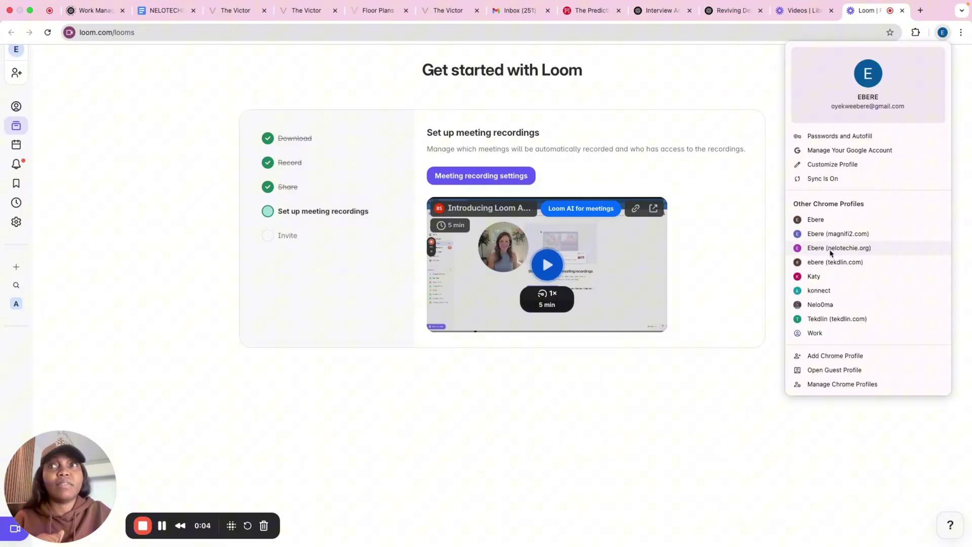
pyautogui.click(831, 253)
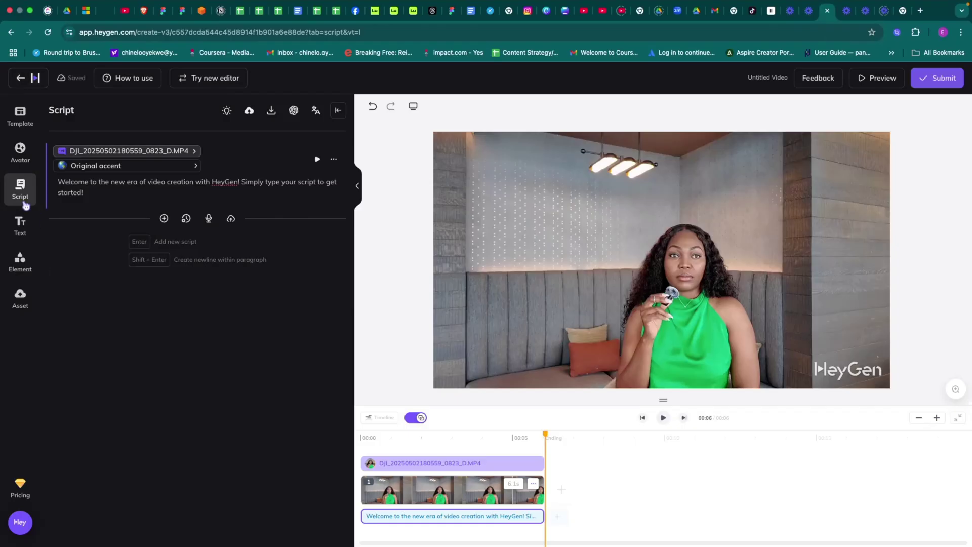
pyautogui.click(20, 78)
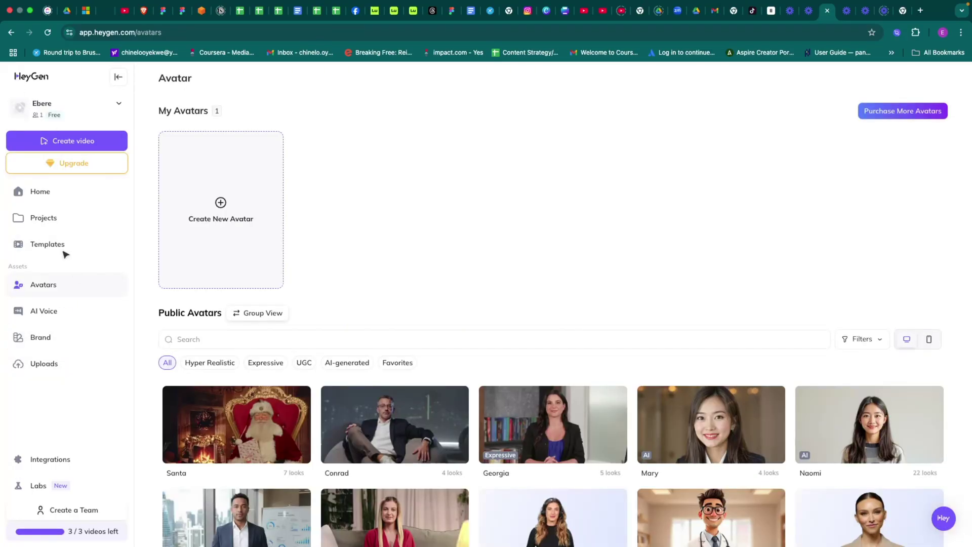
# Glance at the upgrade plans, dismiss them, and open your own avatar's Hyper-Realistic looks.
pyautogui.click(75, 163)
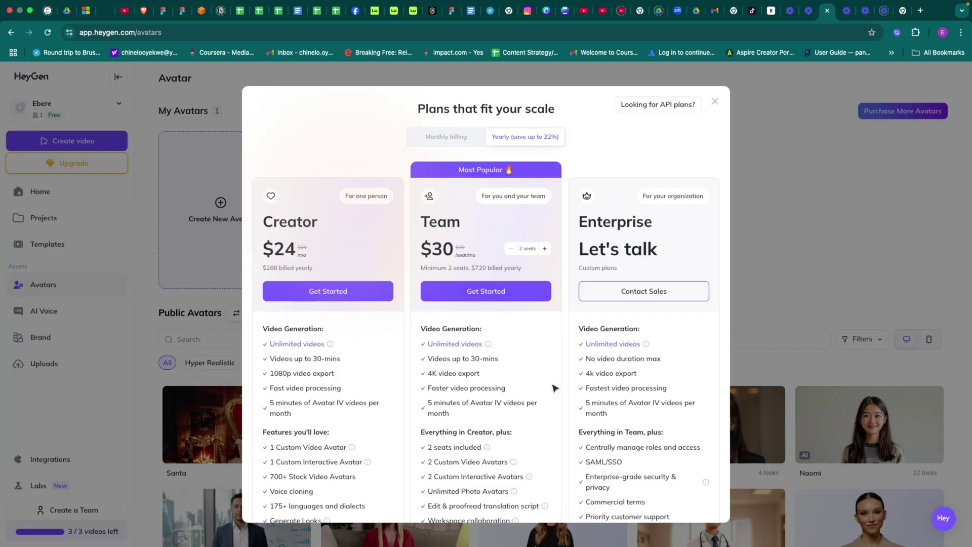
pyautogui.click(714, 102)
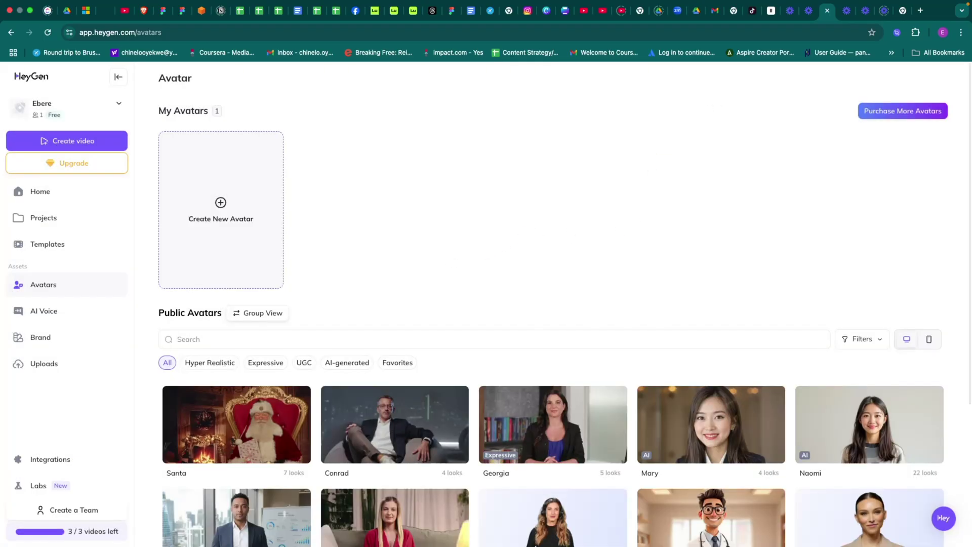
pyautogui.click(374, 275)
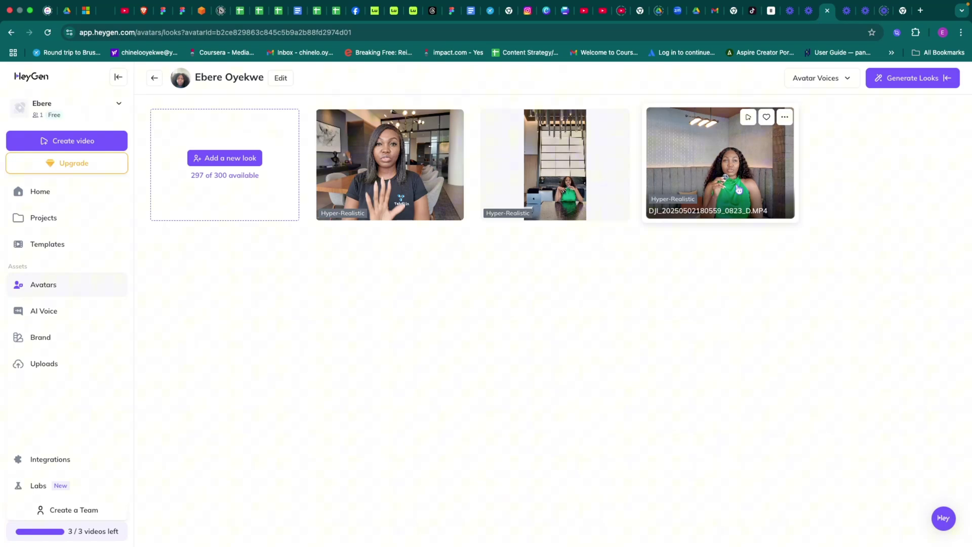
pyautogui.click(245, 165)
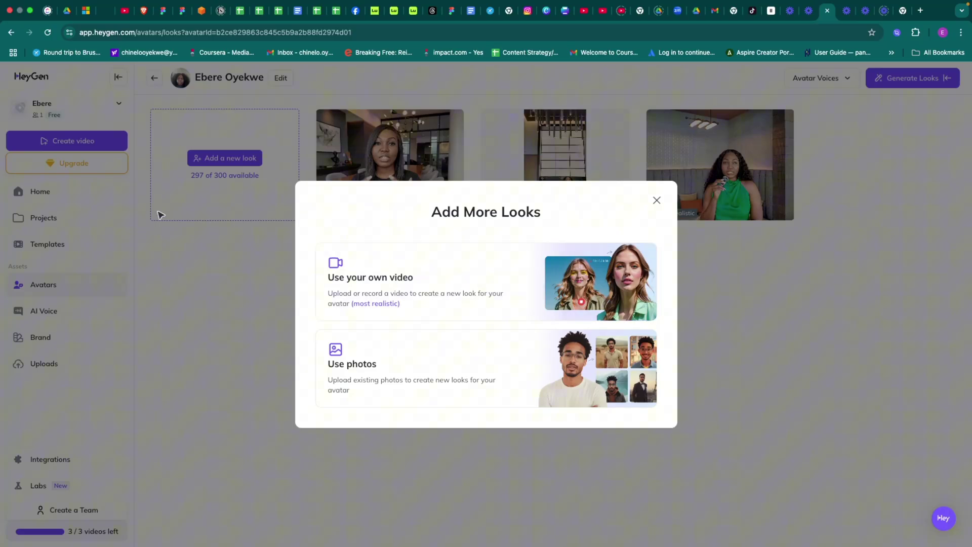
pyautogui.click(397, 275)
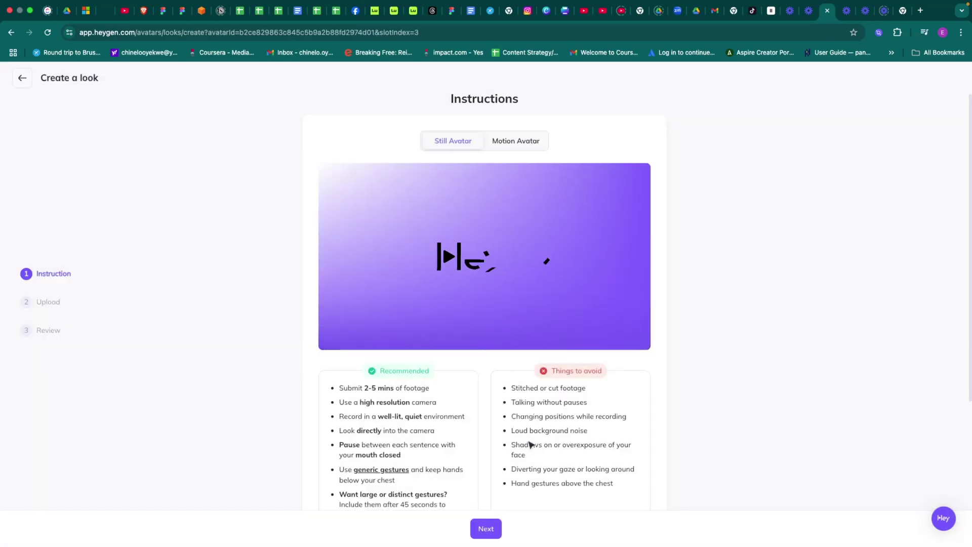
pyautogui.click(330, 327)
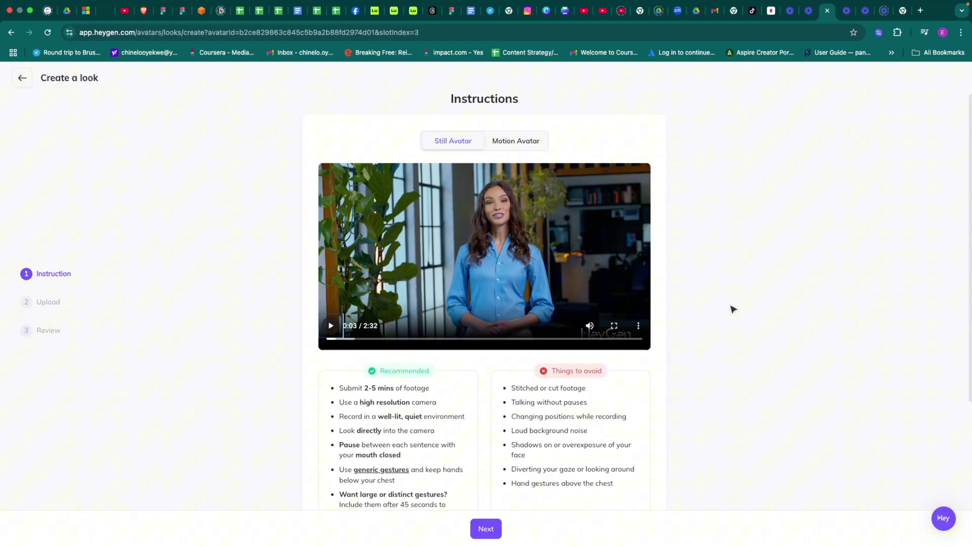
pyautogui.scroll(-3, 733, 309)
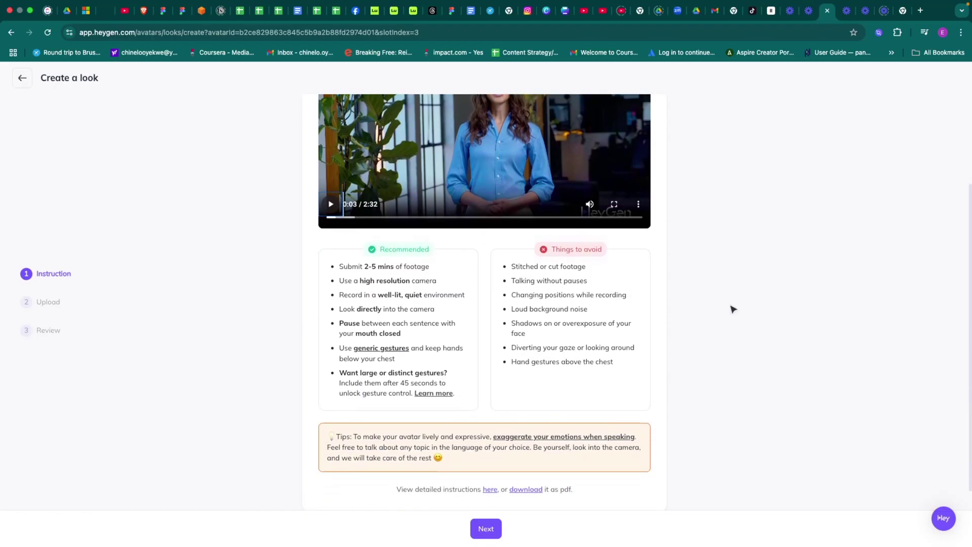
pyautogui.click(486, 528)
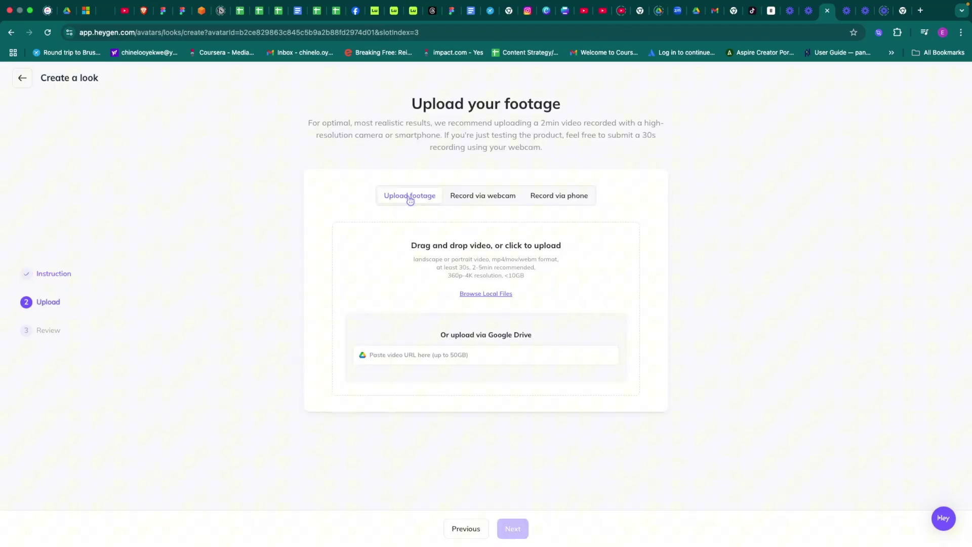
pyautogui.click(462, 197)
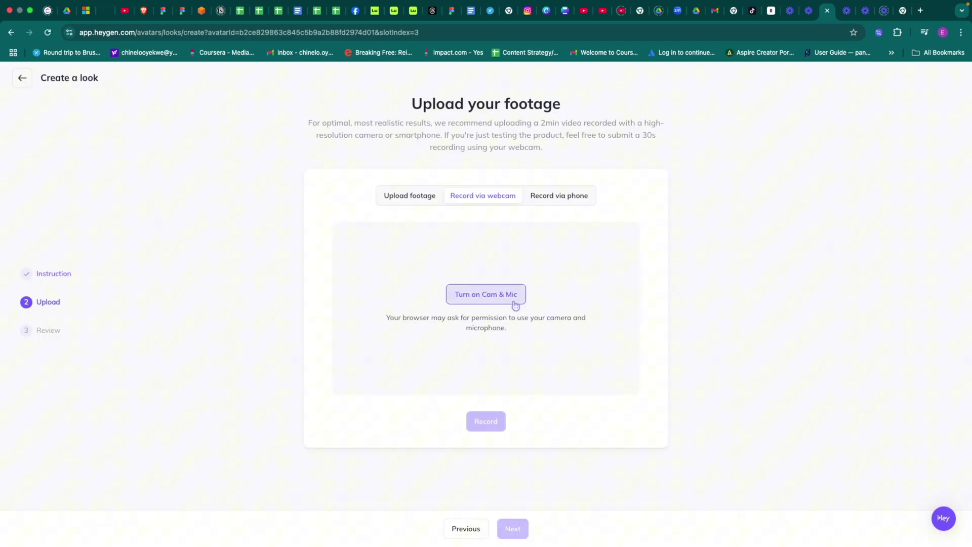
pyautogui.click(394, 197)
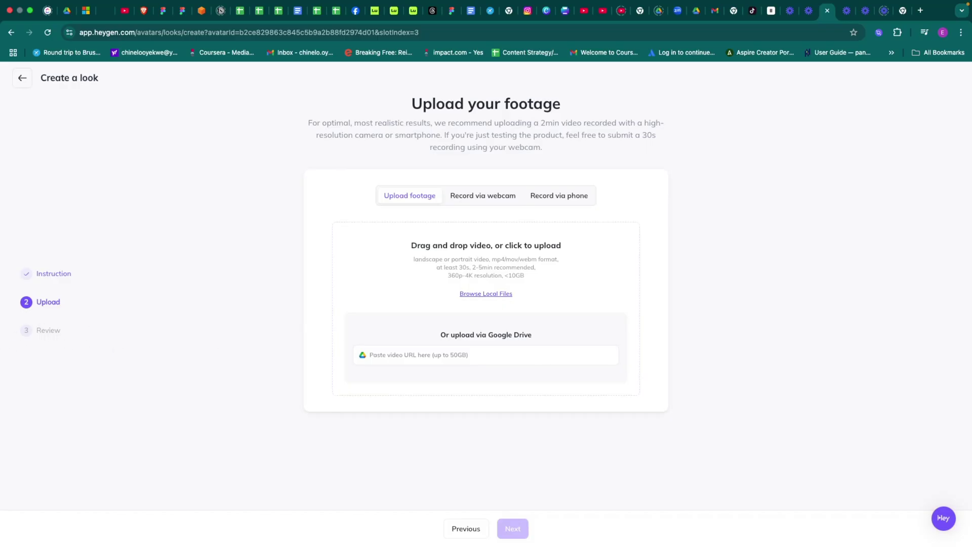
pyautogui.click(22, 77)
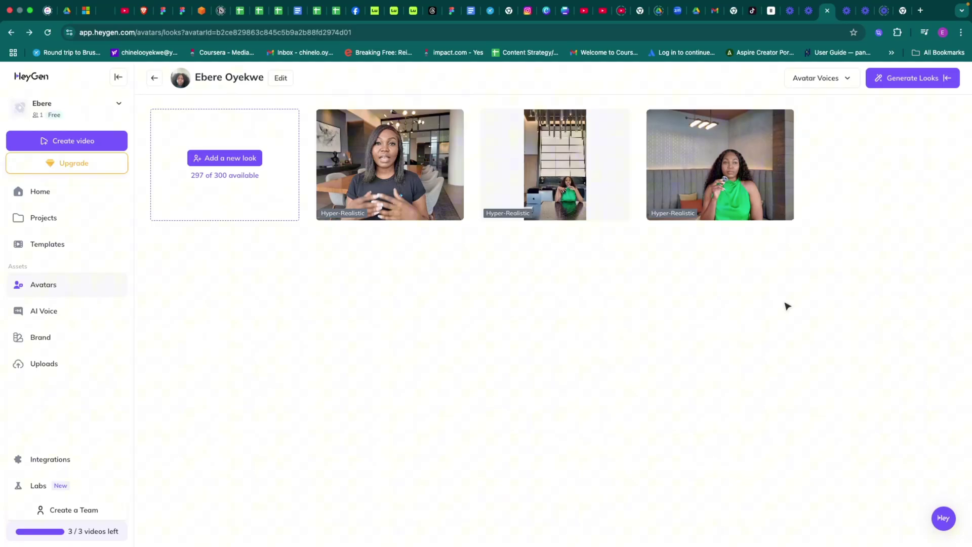
# Look over the avatar's three Hyper-Realistic look cards.
pyautogui.moveTo(429, 171)
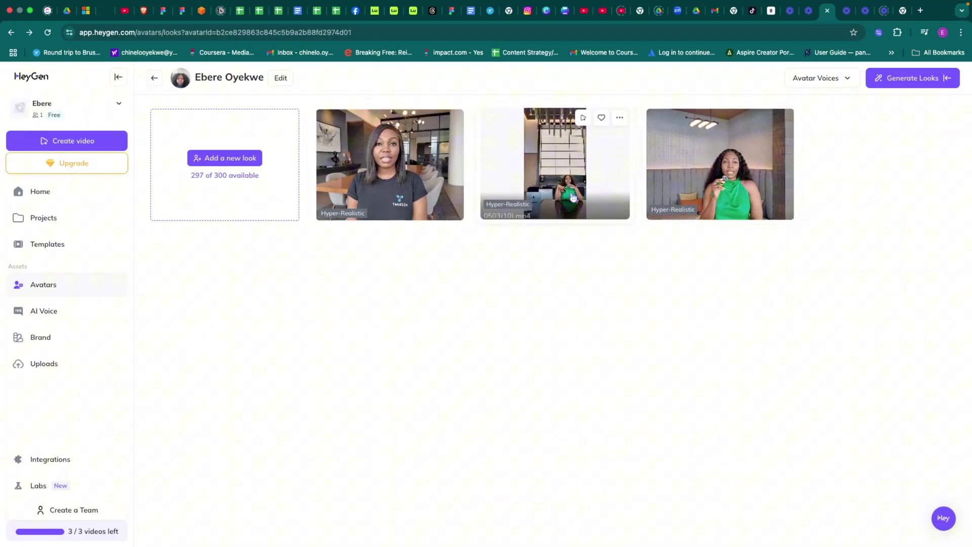
pyautogui.moveTo(594, 195)
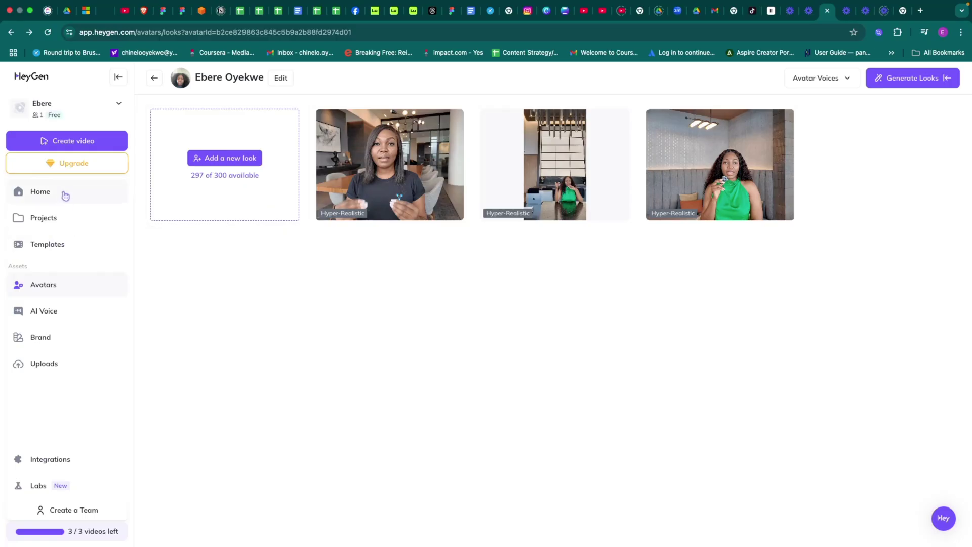
# Browse the Projects list, preview the Untitled Video, then start creating a new video.
pyautogui.click(55, 219)
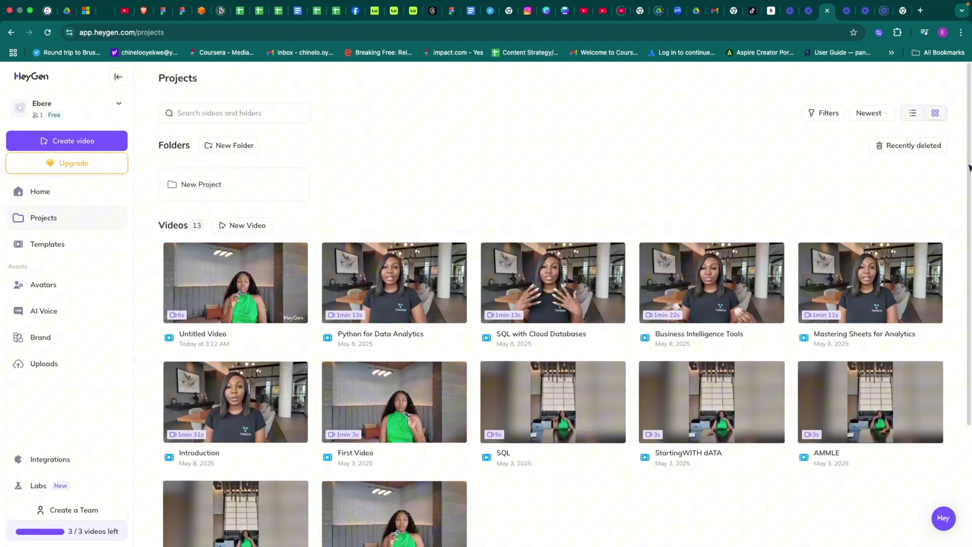
pyautogui.scroll(-1, 970, 169)
pyautogui.scroll(-2, 970, 169)
pyautogui.scroll(2, 960, 147)
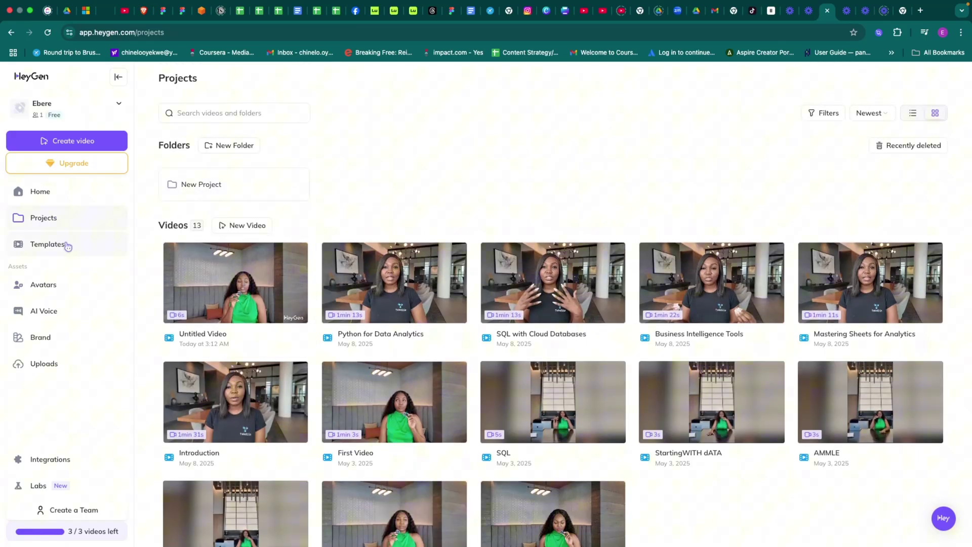
pyautogui.click(203, 272)
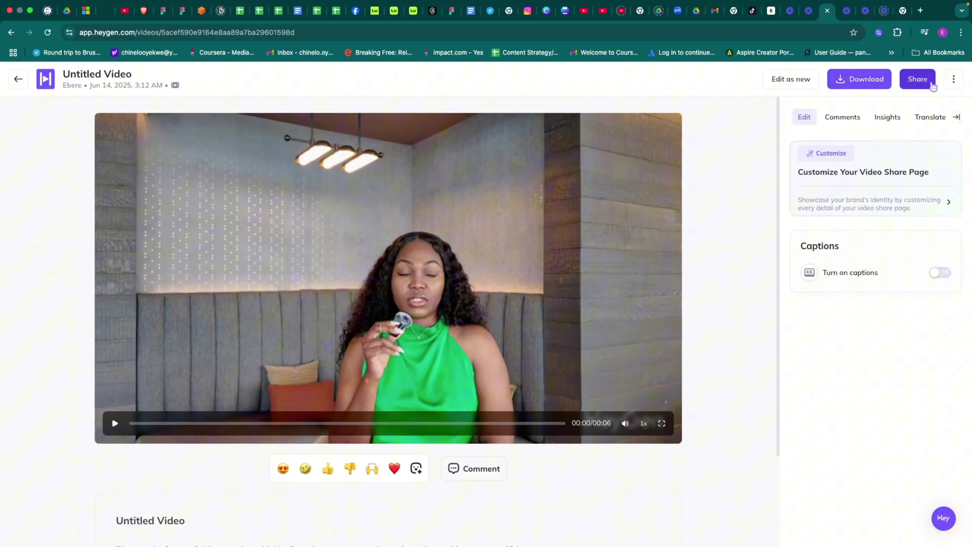
pyautogui.click(19, 80)
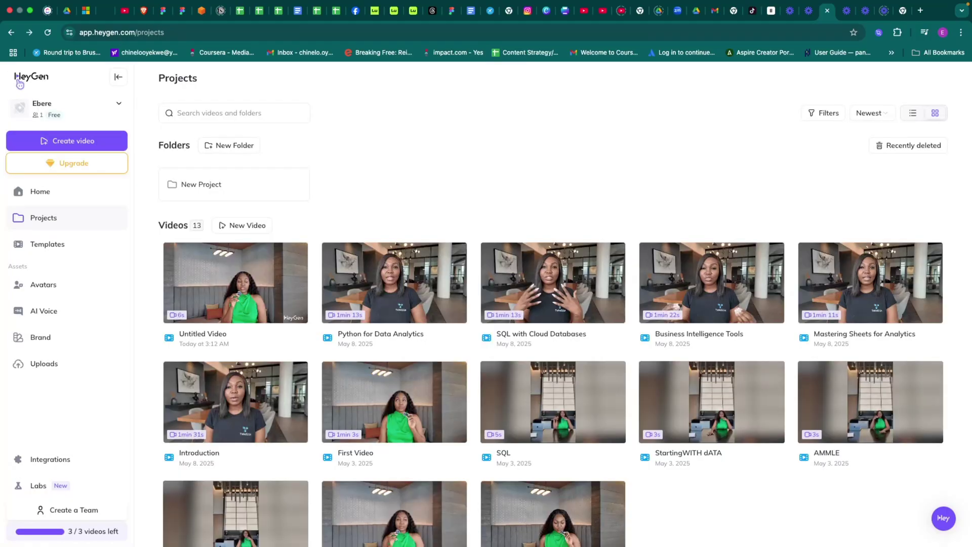
pyautogui.click(56, 141)
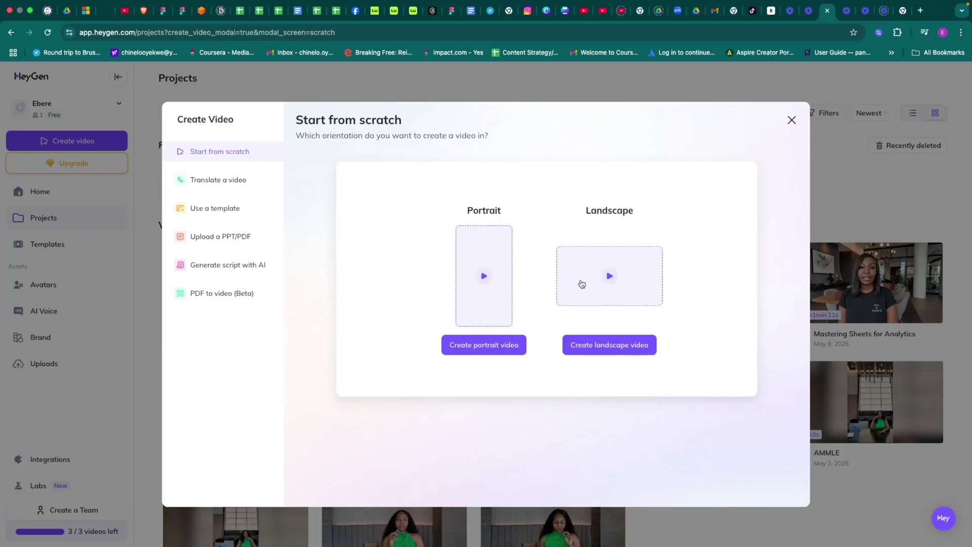
# Create a new landscape video and place your avatar's green-outfit look in the scene.
pyautogui.click(607, 350)
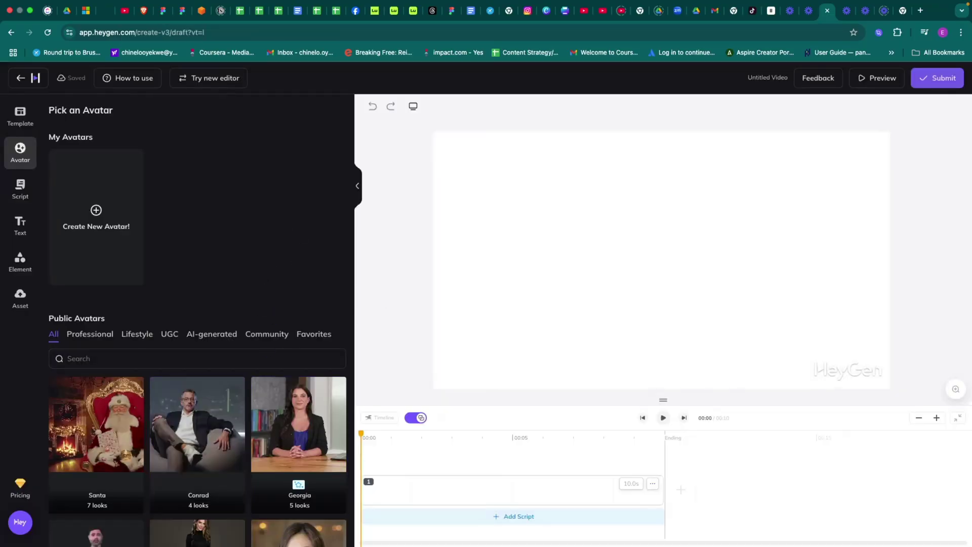
pyautogui.click(223, 271)
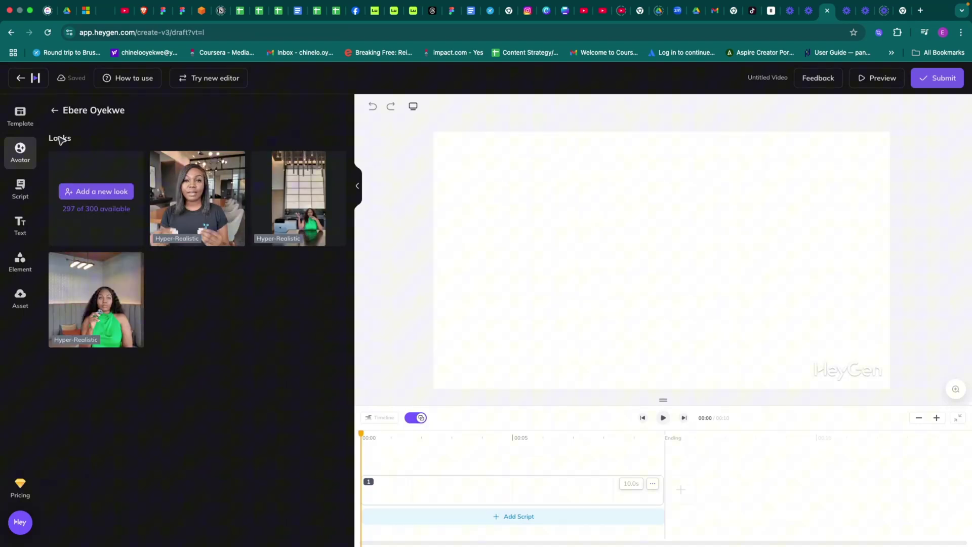
pyautogui.click(54, 110)
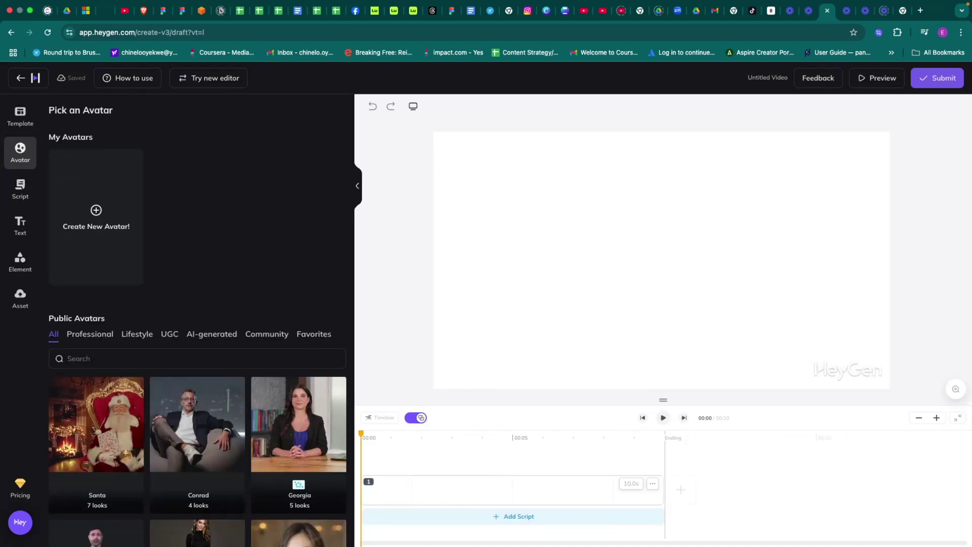
pyautogui.click(238, 255)
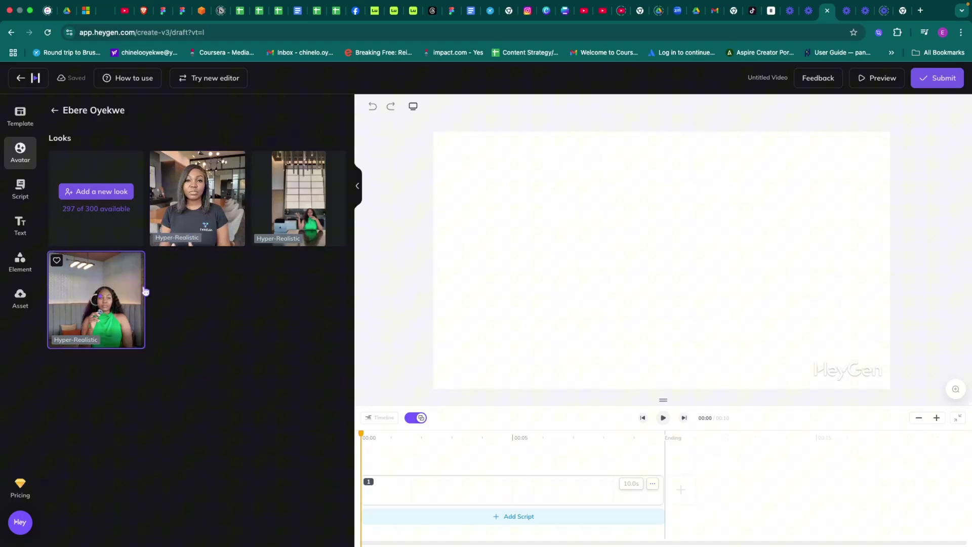
pyautogui.click(101, 303)
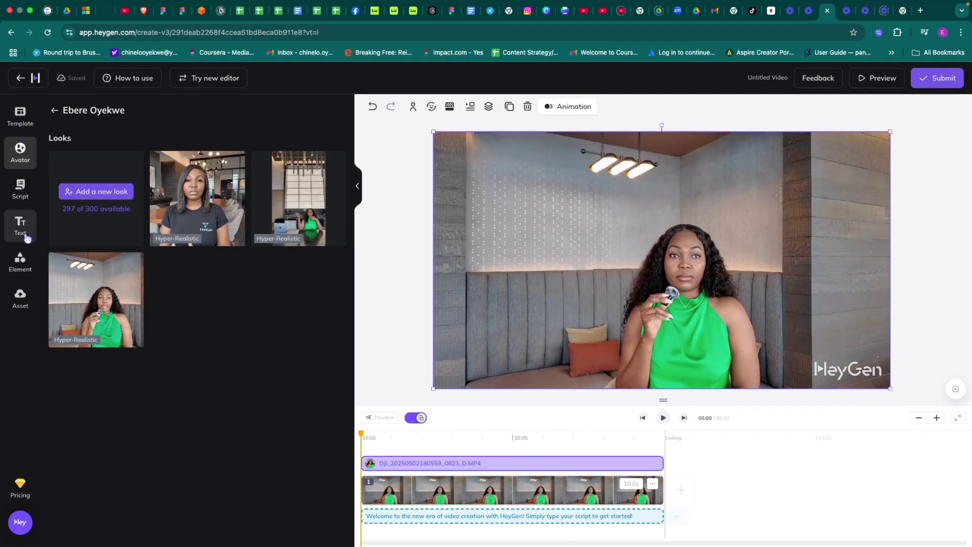
# Append a self-introduction sentence beginning 'My name' to the end of the script.
pyautogui.click(20, 190)
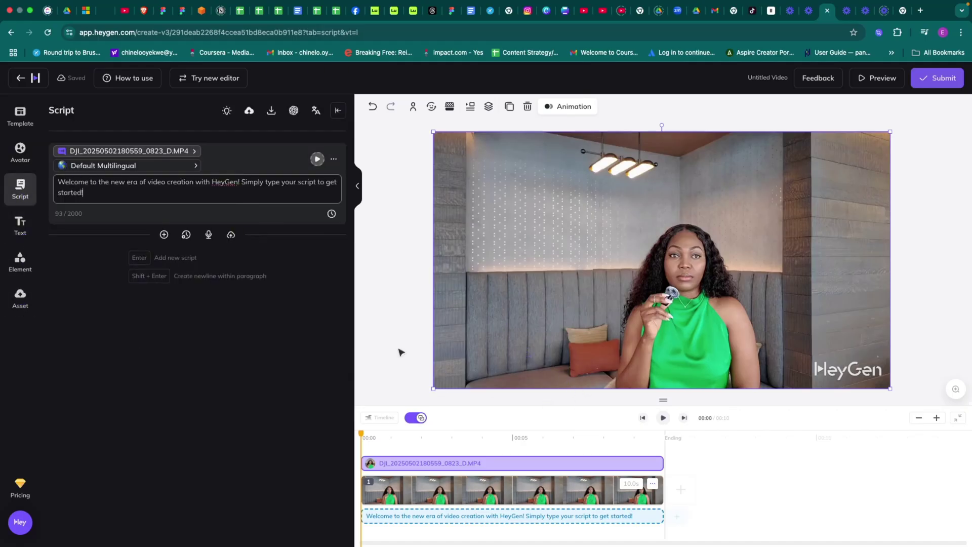
pyautogui.click(115, 189)
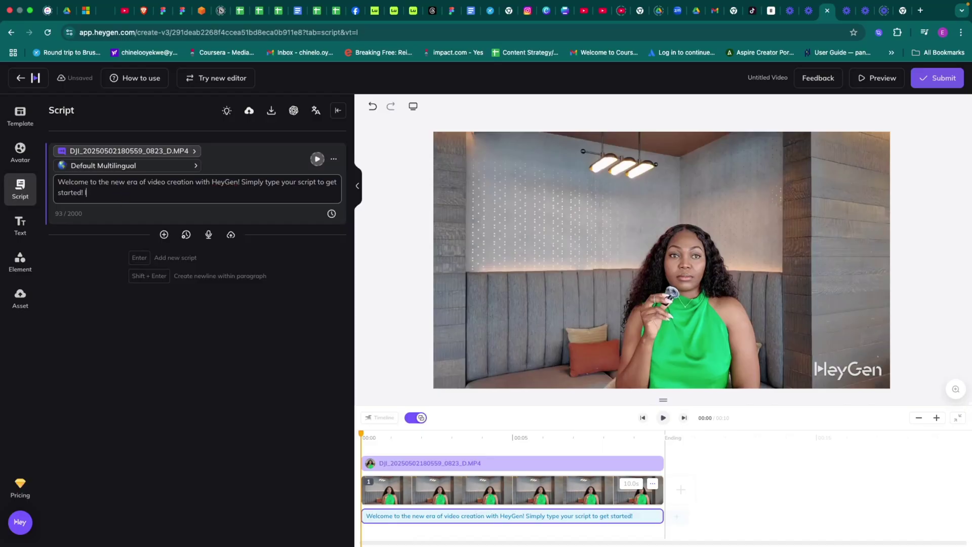
pyautogui.write('My name is Nelo')
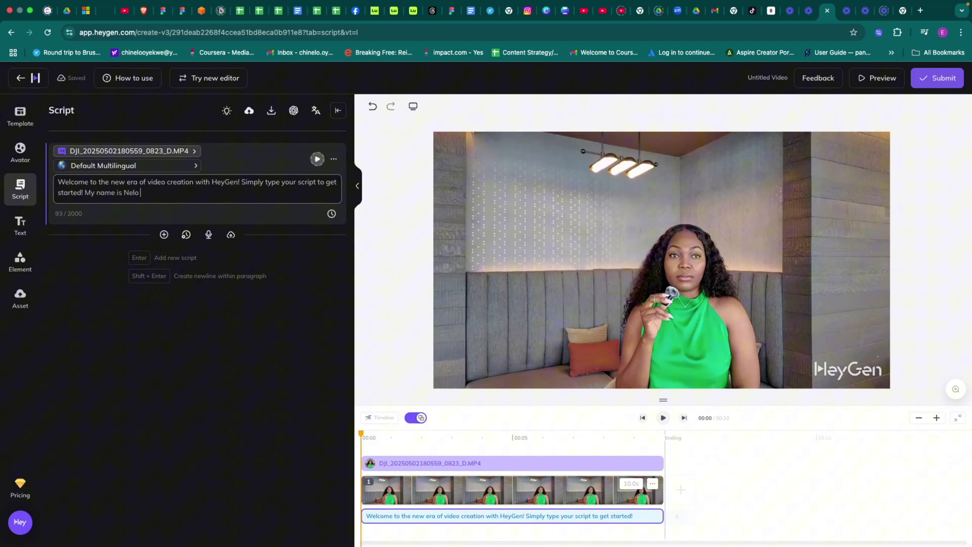
pyautogui.click(317, 159)
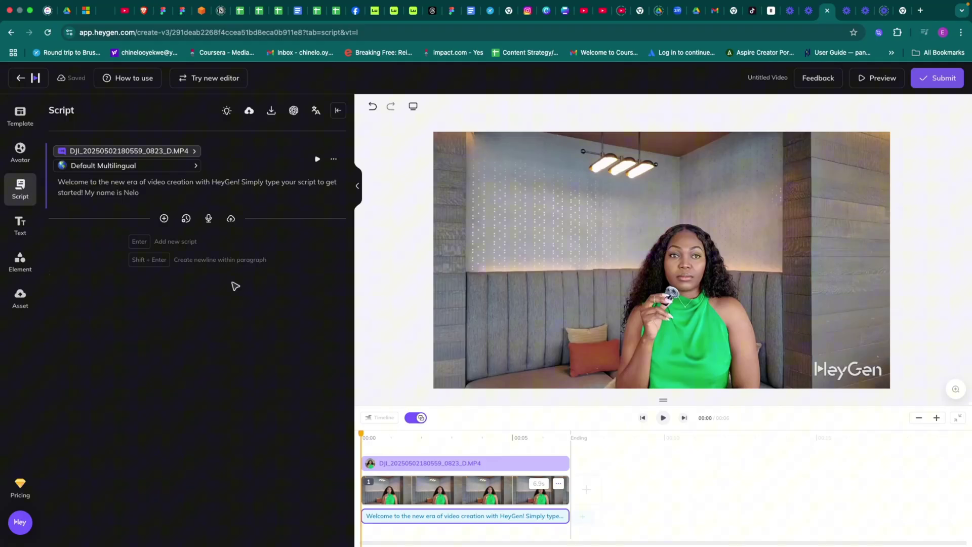
# Browse My Voices, the HeyGen Library and the avatar's voices, then close without changing voice.
pyautogui.click(194, 151)
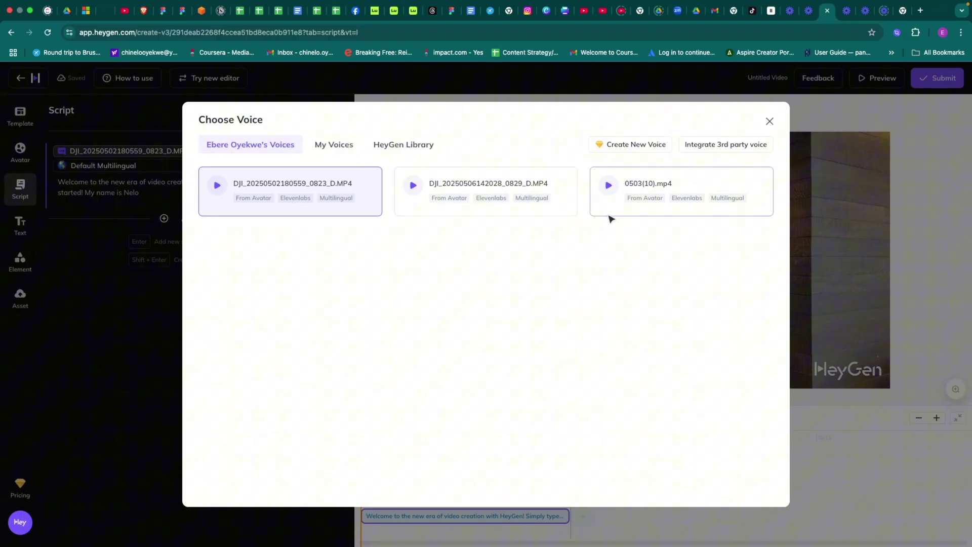
pyautogui.click(356, 153)
pyautogui.click(398, 147)
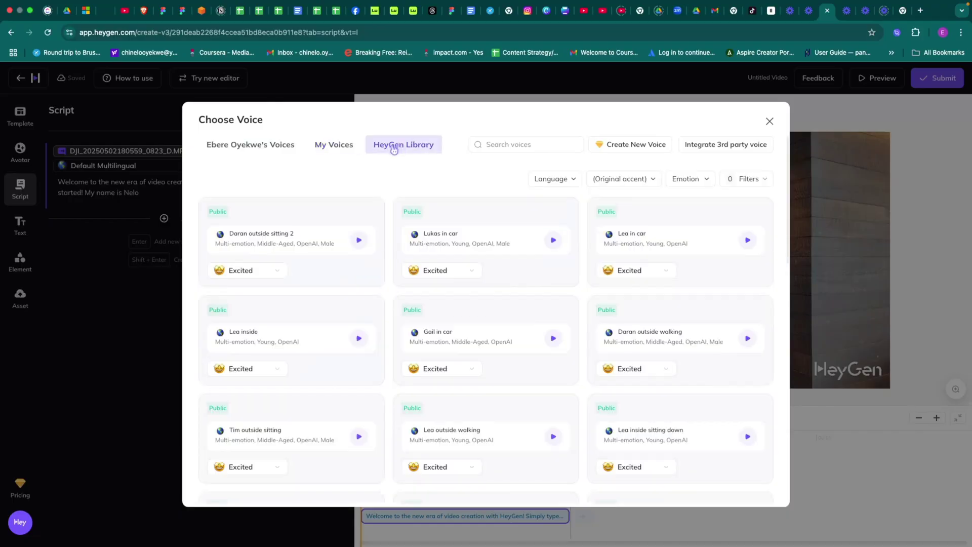
pyautogui.click(273, 147)
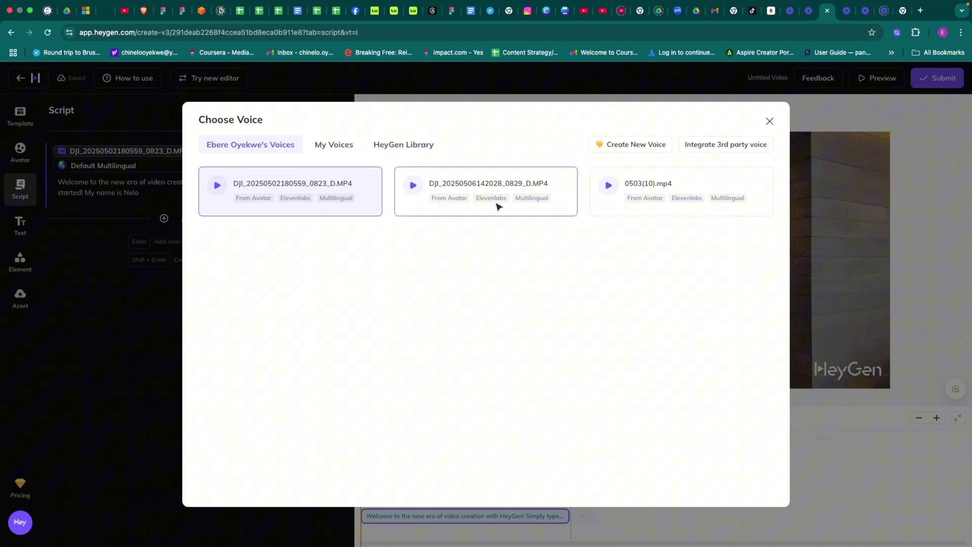
pyautogui.click(767, 122)
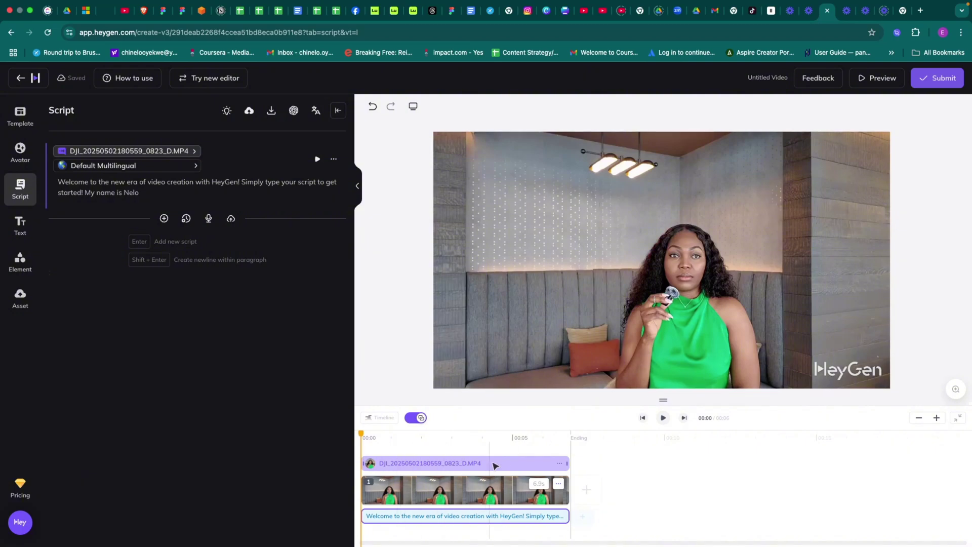
# Submit the video with the filename 'Test', then open the Untitled Video's options in Projects.
pyautogui.click(936, 78)
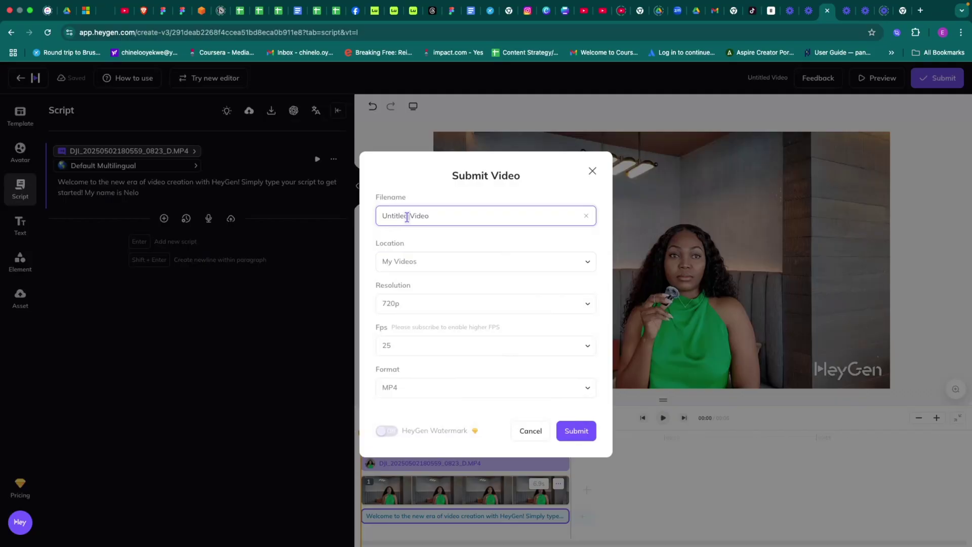
pyautogui.click(432, 215)
pyautogui.press('BackSpace')
pyautogui.press('BackSpace')
pyautogui.press('BackSpace')
pyautogui.press('BackSpace')
pyautogui.press('BackSpace')
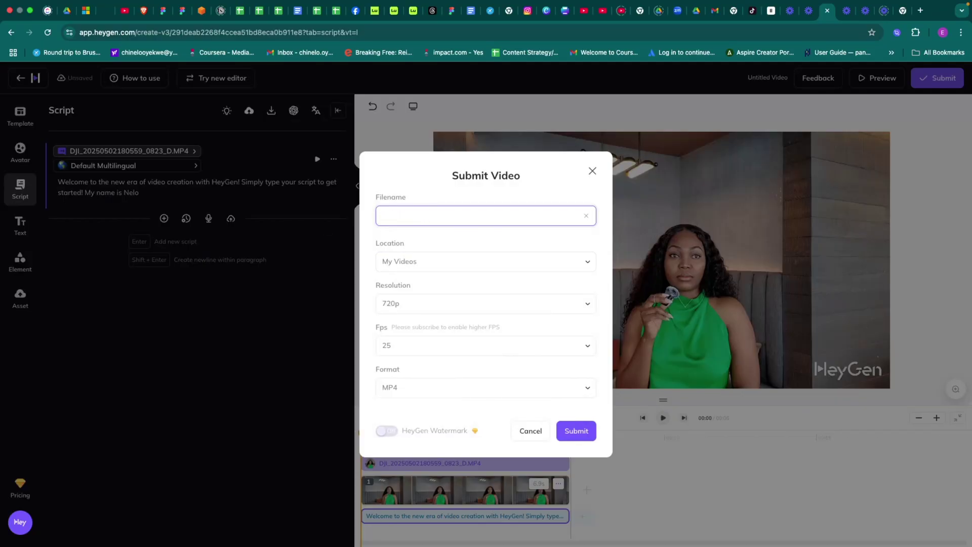
pyautogui.write('Test')
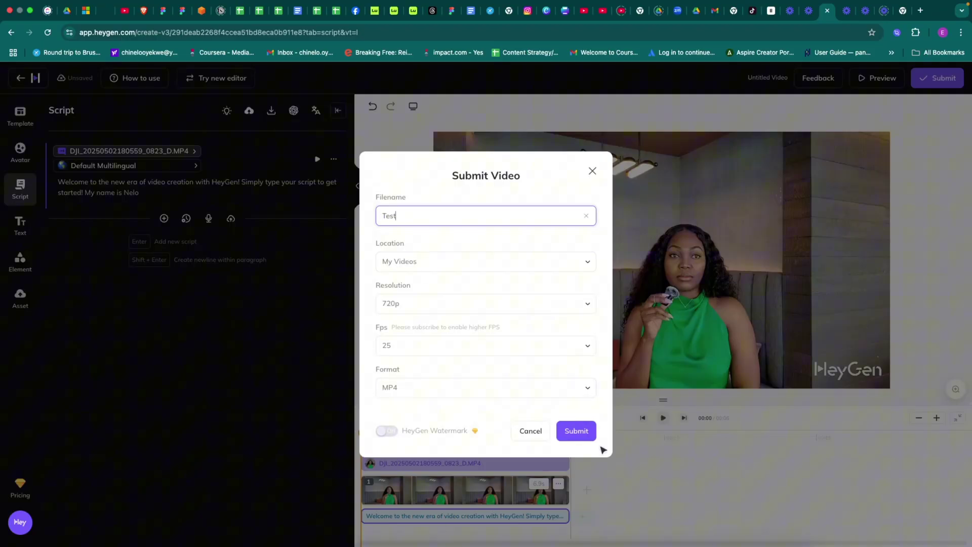
pyautogui.click(578, 434)
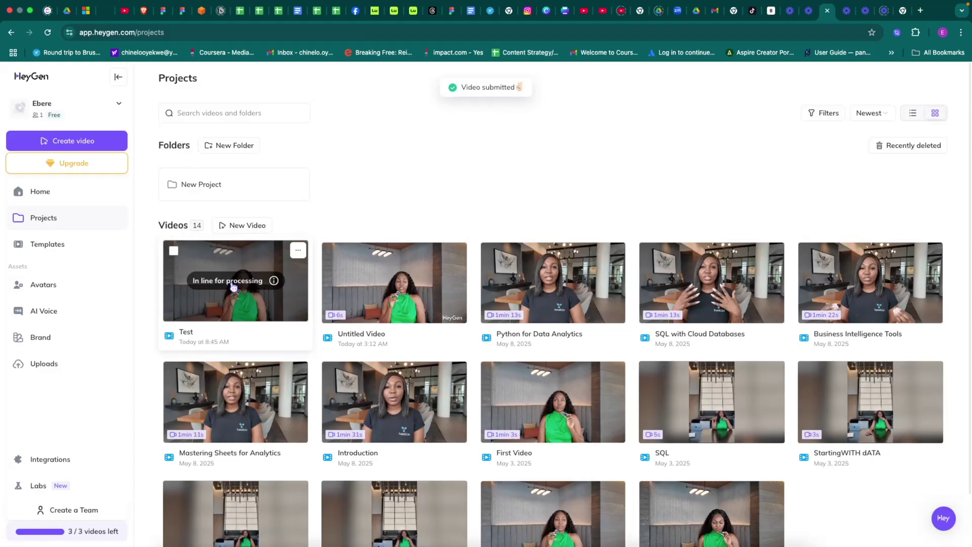
pyautogui.moveTo(214, 290)
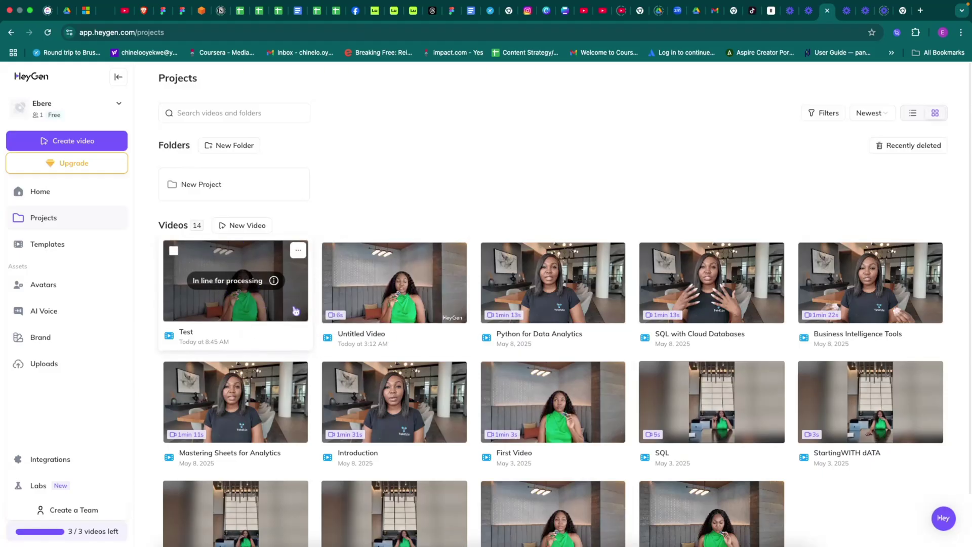
pyautogui.click(457, 251)
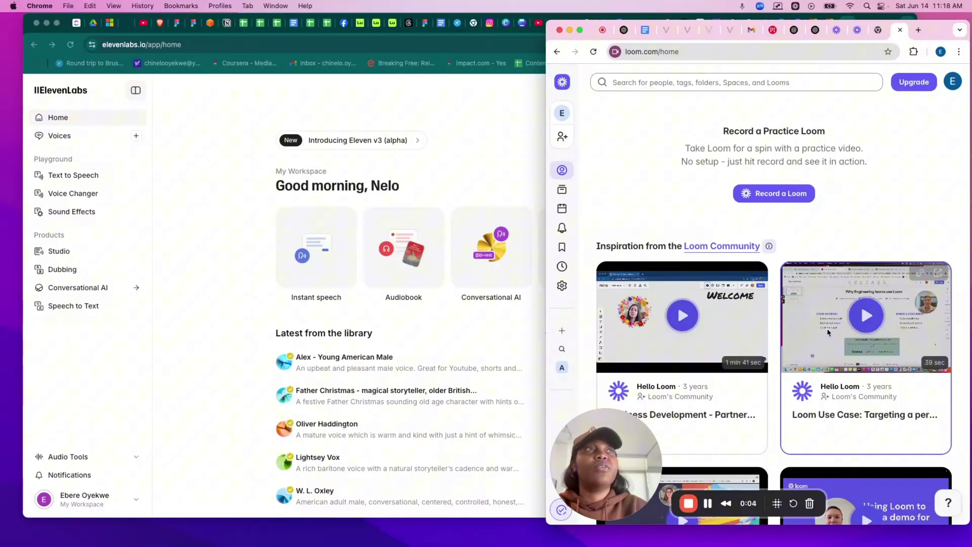
# Arrange the Loom and ElevenLabs Chrome windows side by side.
pyautogui.click(508, 188)
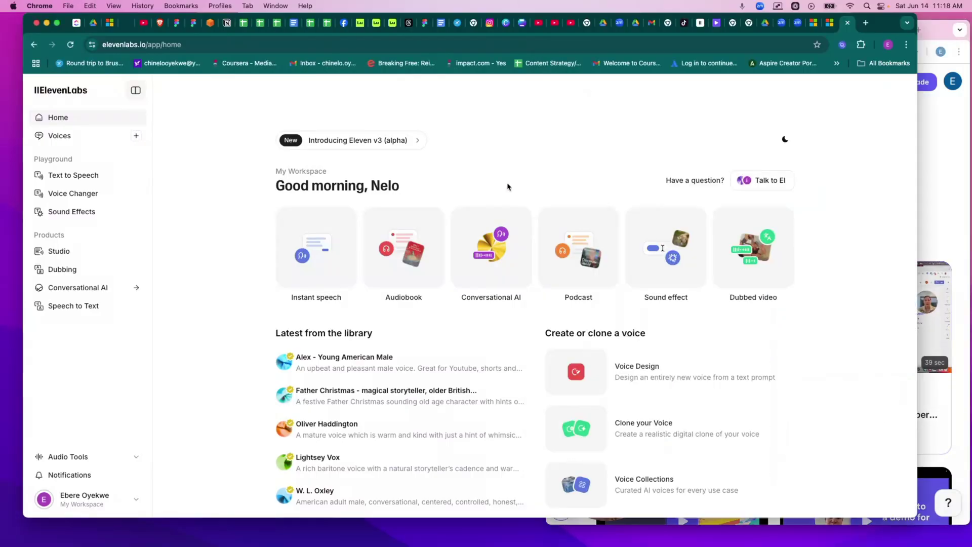
pyautogui.press('super+grave')
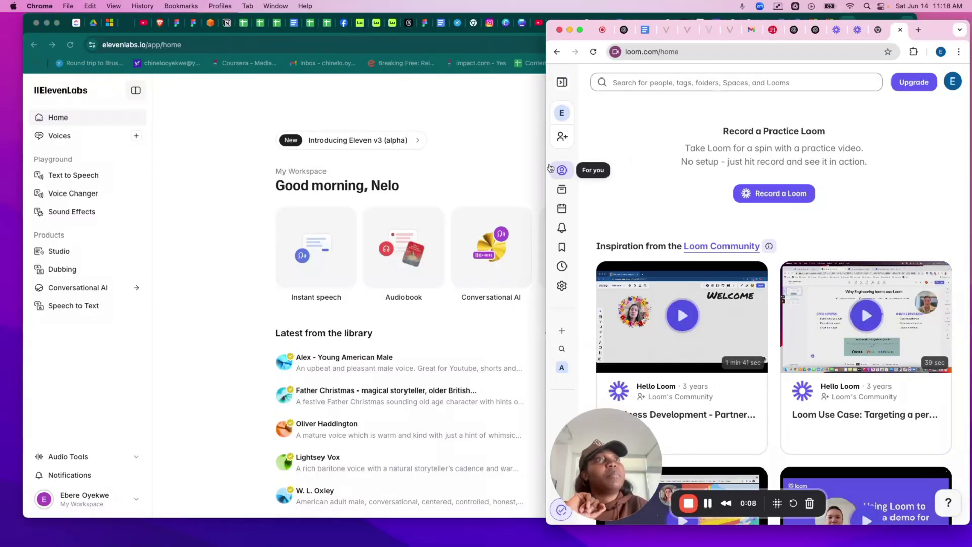
pyautogui.moveTo(547, 162); pyautogui.dragTo(762, 174)
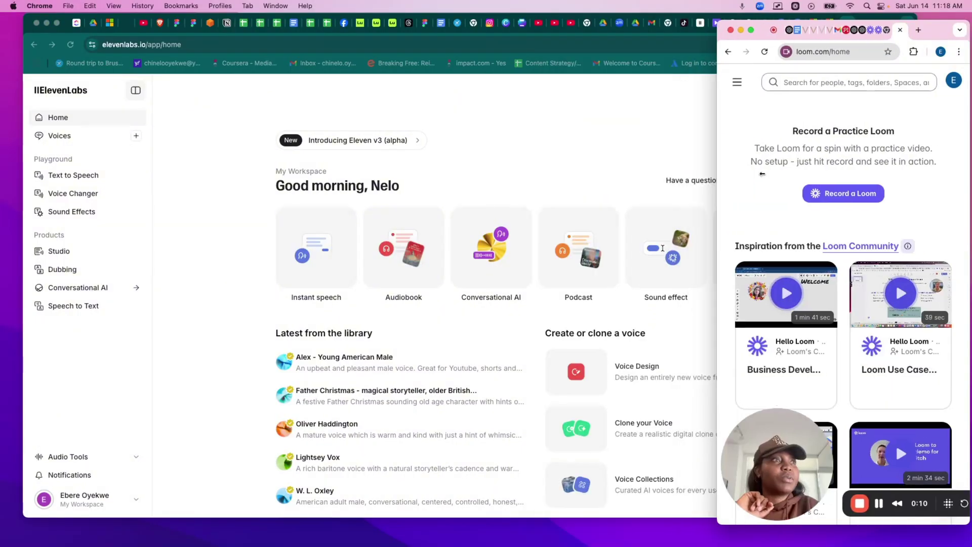
pyautogui.click(520, 148)
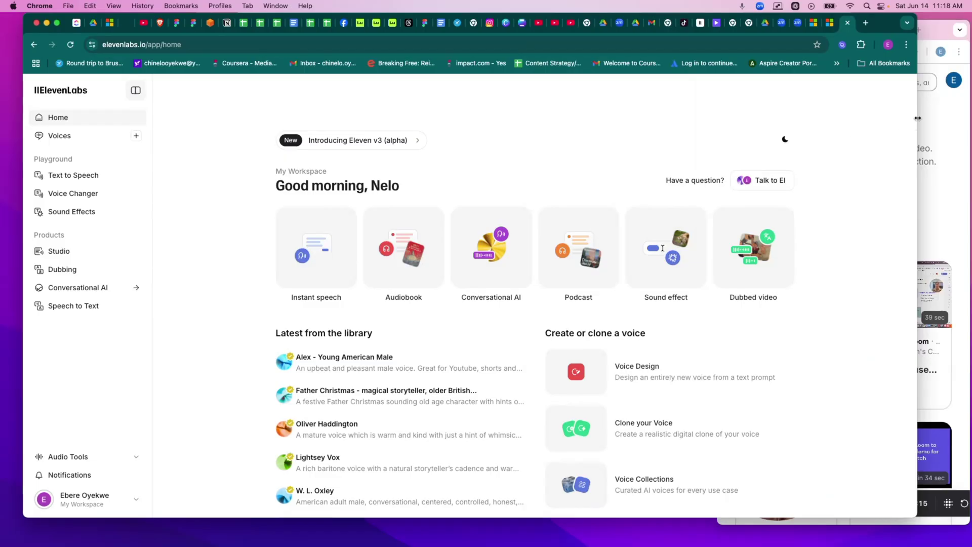
pyautogui.moveTo(917, 118); pyautogui.dragTo(720, 118)
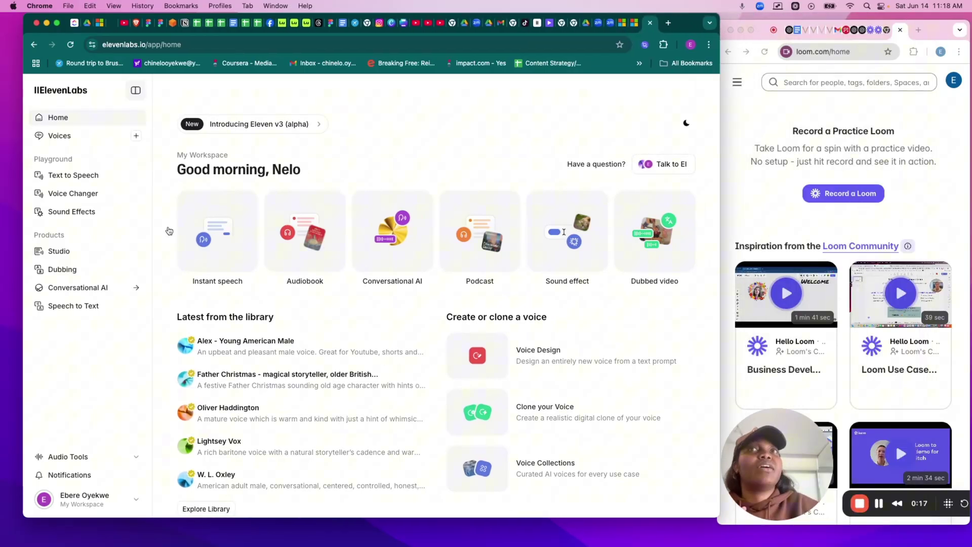
# Go to ElevenLabs' Subscription page and widen the window to show all plans through Scale.
pyautogui.click(79, 501)
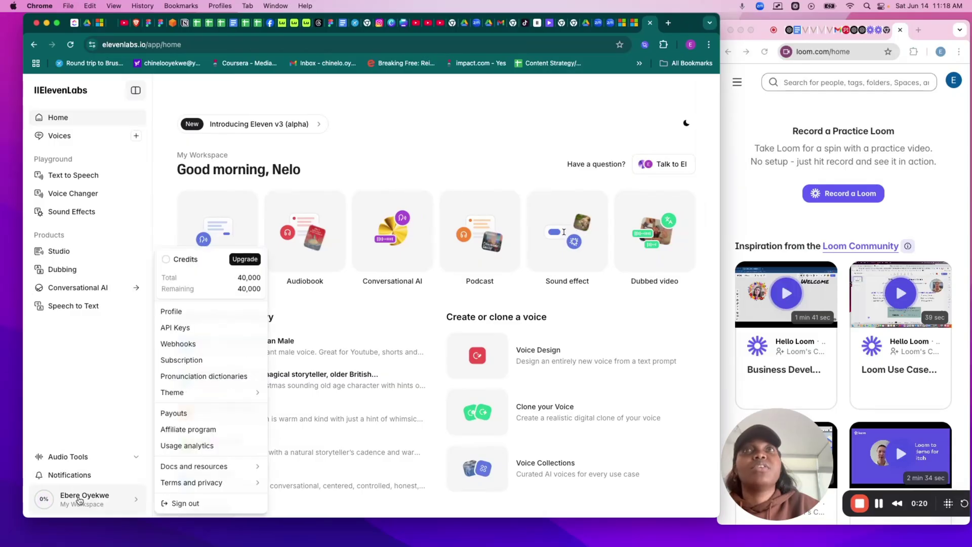
pyautogui.click(194, 363)
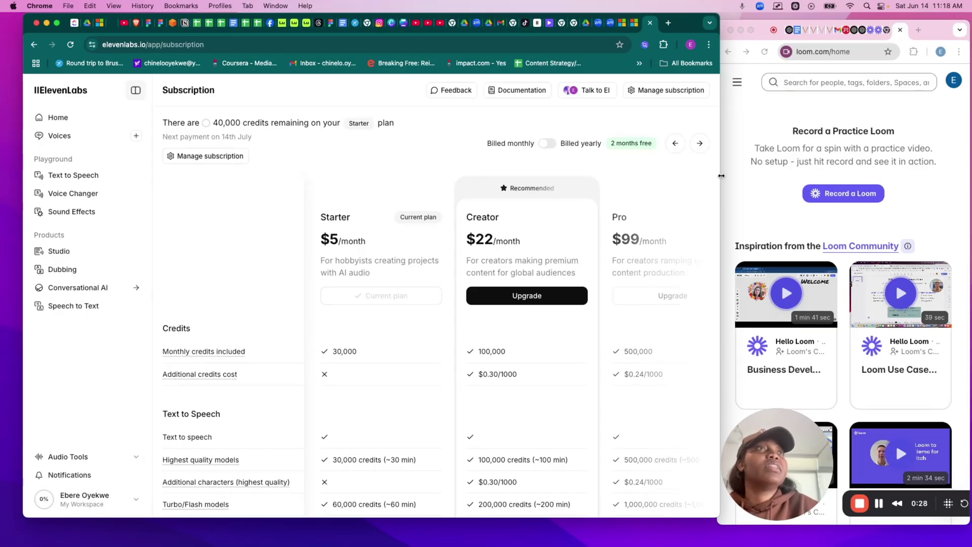
pyautogui.moveTo(721, 176); pyautogui.dragTo(811, 176)
pyautogui.moveTo(777, 23); pyautogui.dragTo(665, 14)
pyautogui.moveTo(699, 126); pyautogui.dragTo(807, 150)
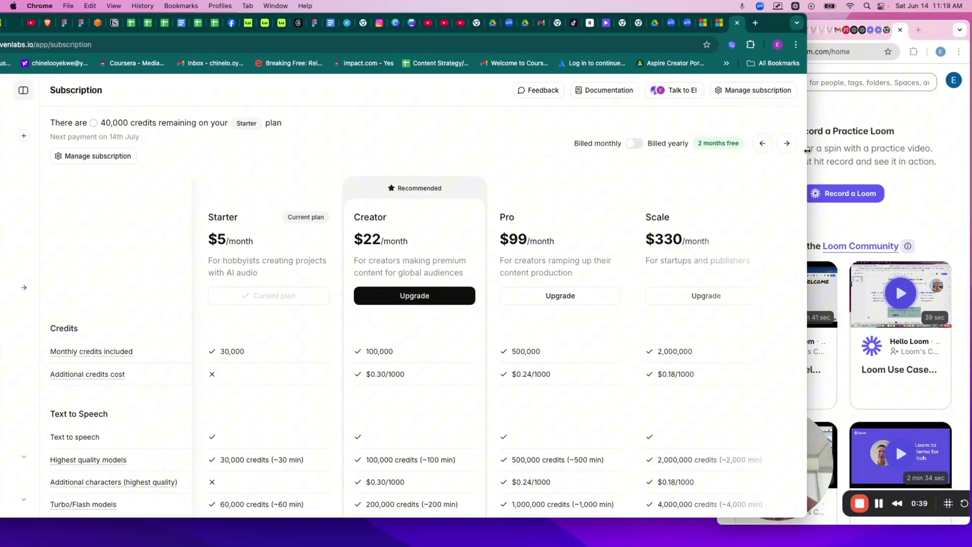
pyautogui.moveTo(807, 151); pyautogui.dragTo(839, 148)
pyautogui.moveTo(796, 20); pyautogui.dragTo(891, 15)
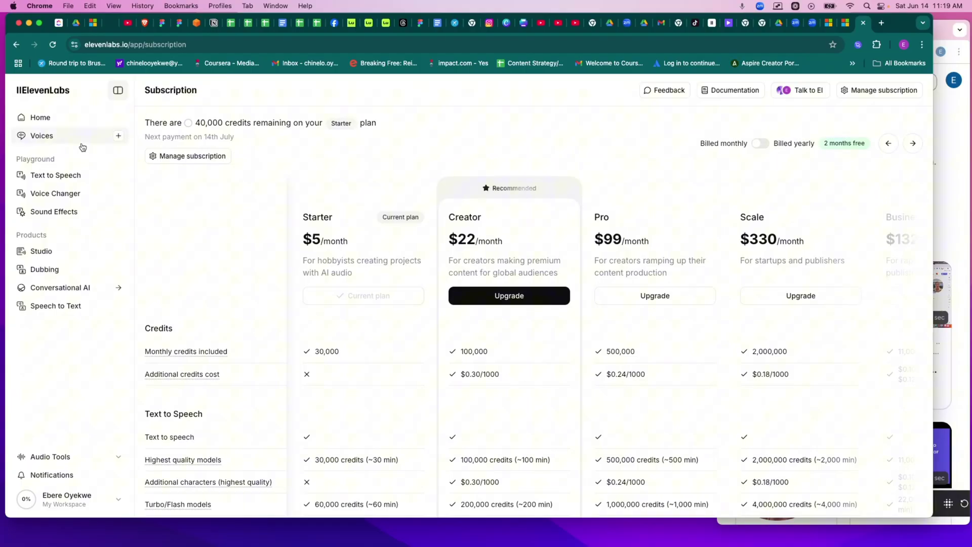
# Start a new Instant Voice Clone in ElevenLabs.
pyautogui.click(120, 137)
pyautogui.click(120, 137)
pyautogui.click(120, 138)
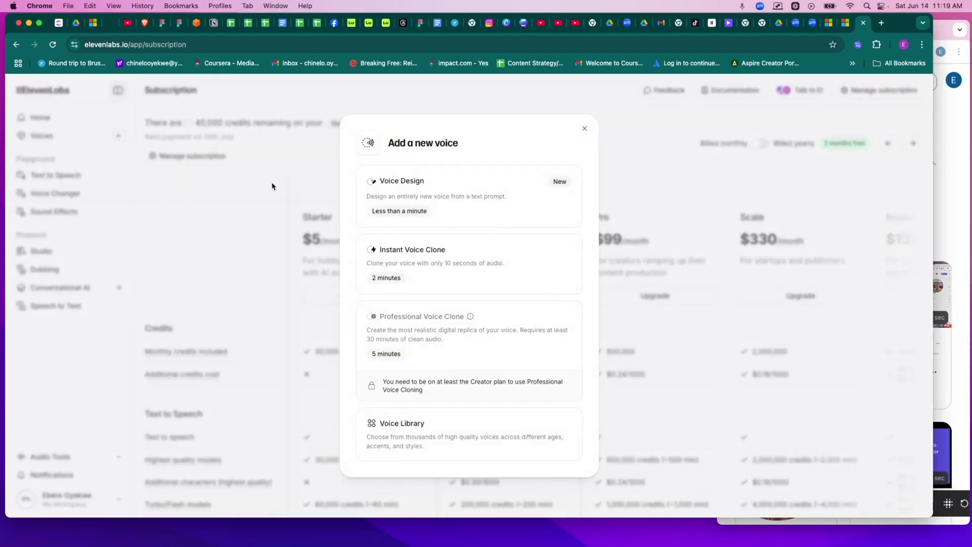
pyautogui.click(429, 270)
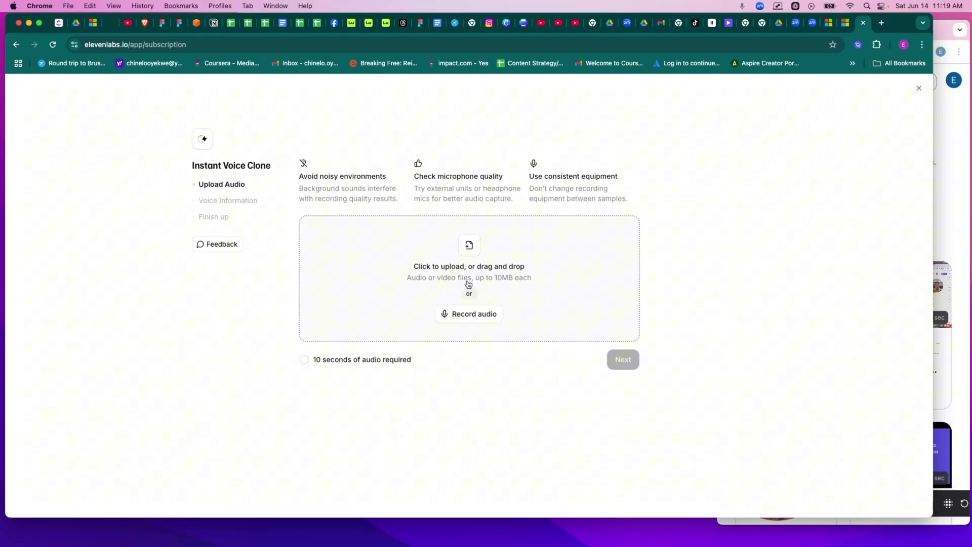
# Allow microphone access for this visit and record a 17-second voice sample.
pyautogui.click(466, 315)
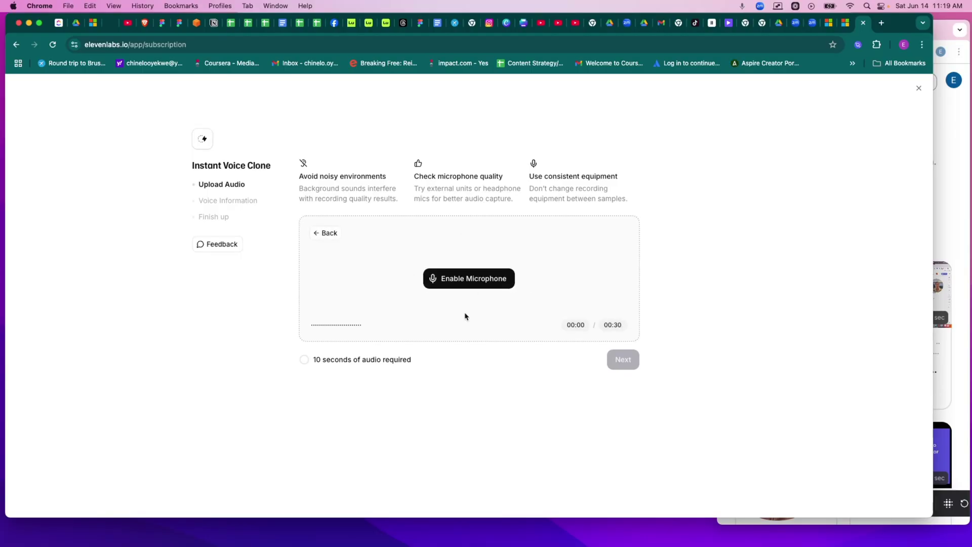
pyautogui.click(468, 283)
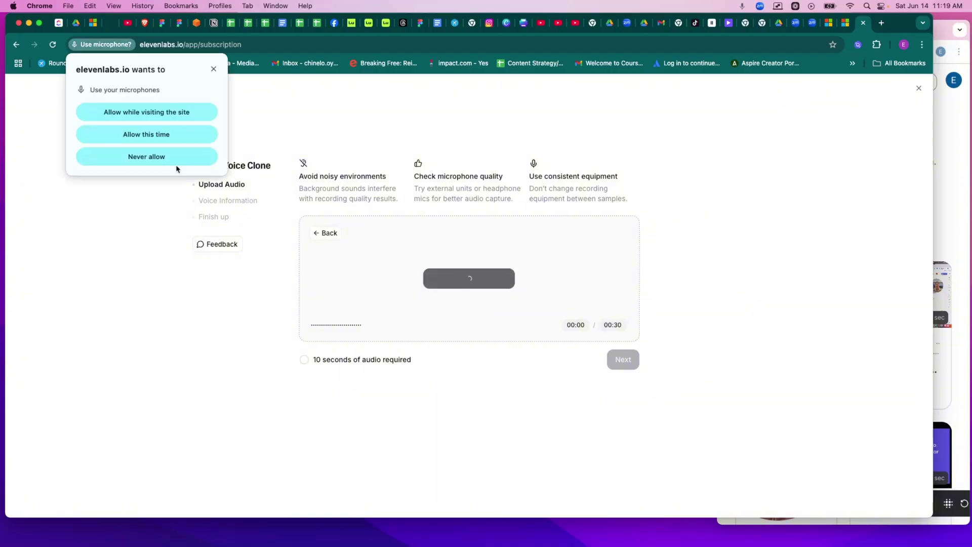
pyautogui.click(176, 137)
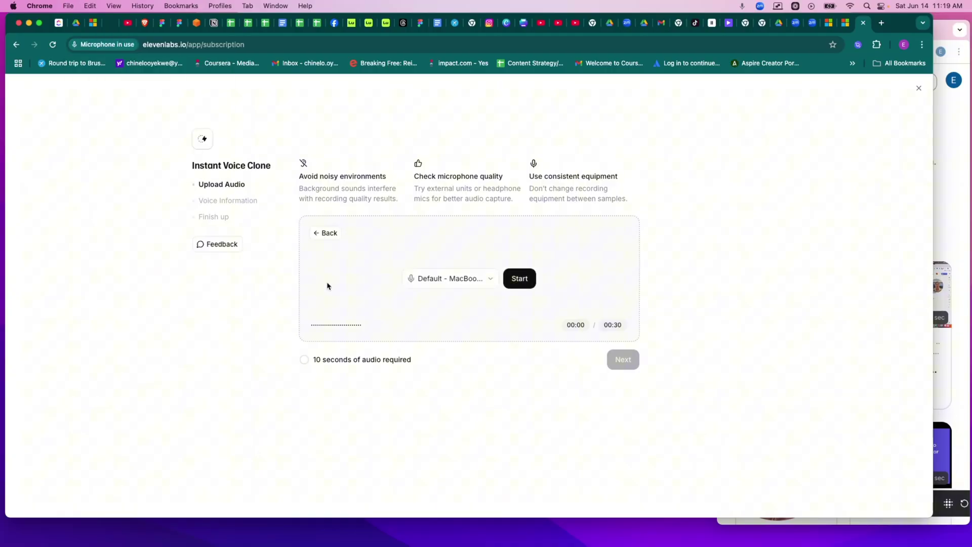
pyautogui.click(526, 283)
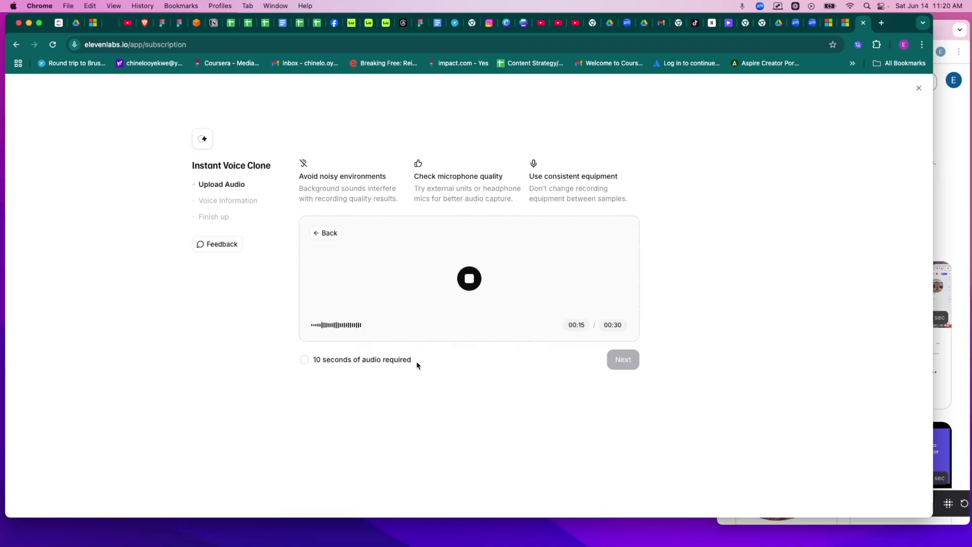
pyautogui.click(467, 280)
# Name the new clone with the creator's name followed by 'Second Voice Clone'.
pyautogui.click(616, 430)
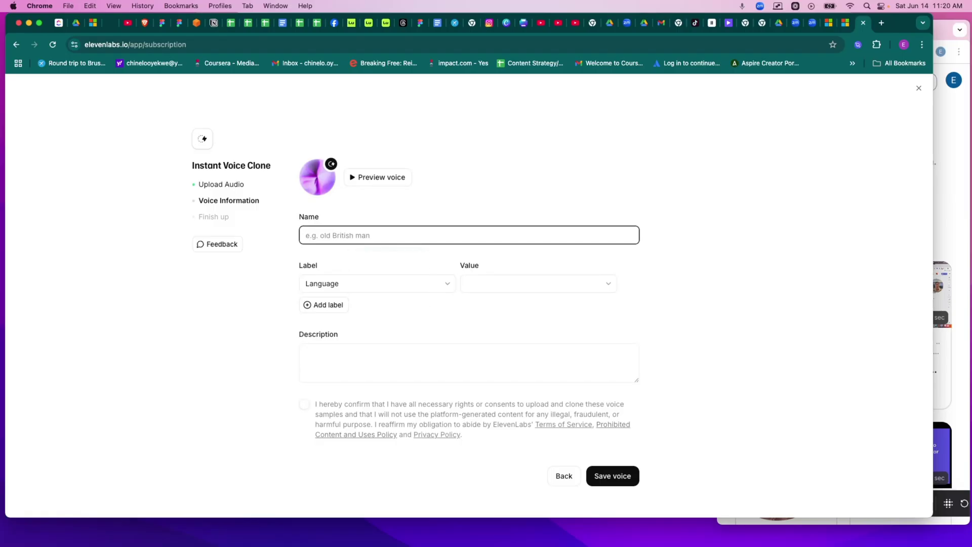
pyautogui.write('Nelo')
pyautogui.write('Second Voice Clone')
pyautogui.press('Return')
# Add labels for language English and accent American.
pyautogui.click(332, 309)
pyautogui.click(541, 291)
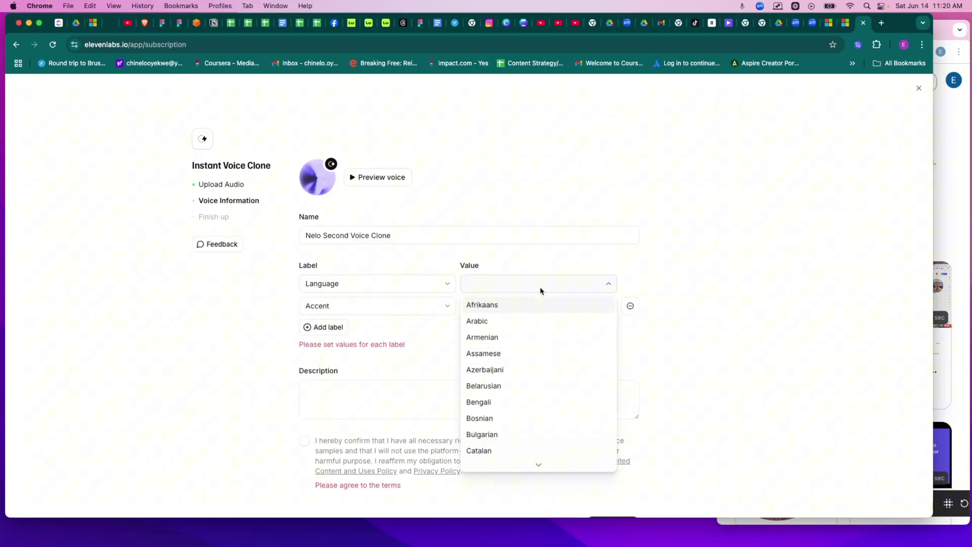
pyautogui.press('e')
pyautogui.click(532, 390)
pyautogui.click(537, 306)
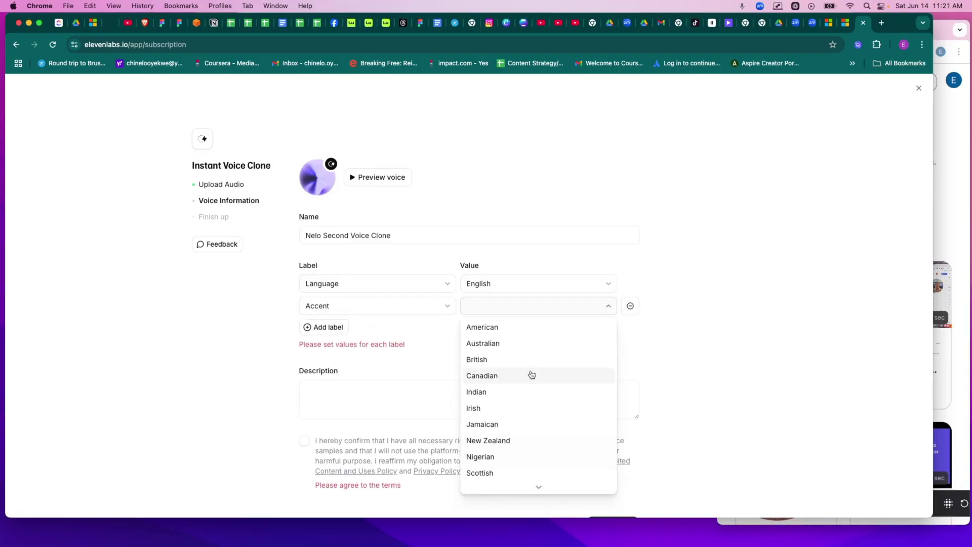
pyautogui.click(501, 328)
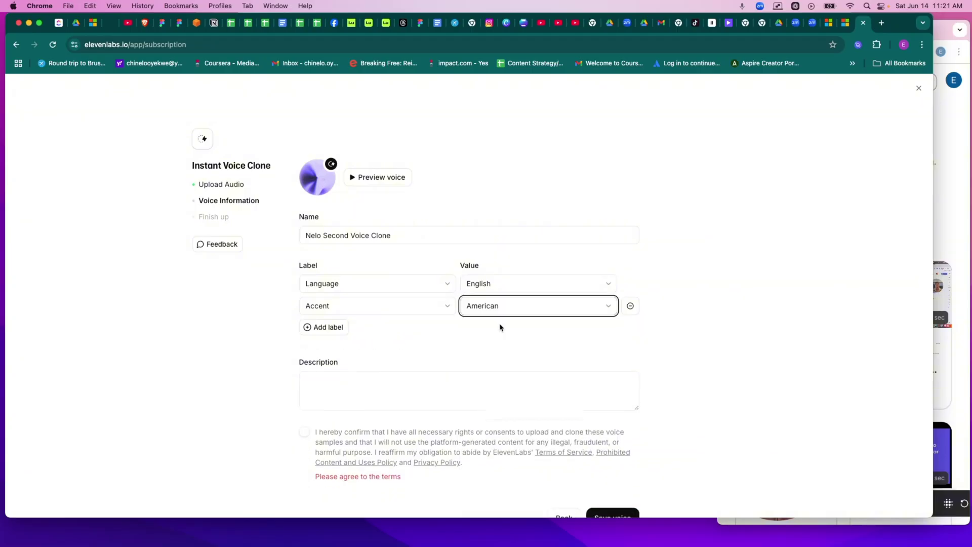
# Accept the voice cloning consent terms and save the voice clone.
pyautogui.click(320, 395)
pyautogui.click(310, 427)
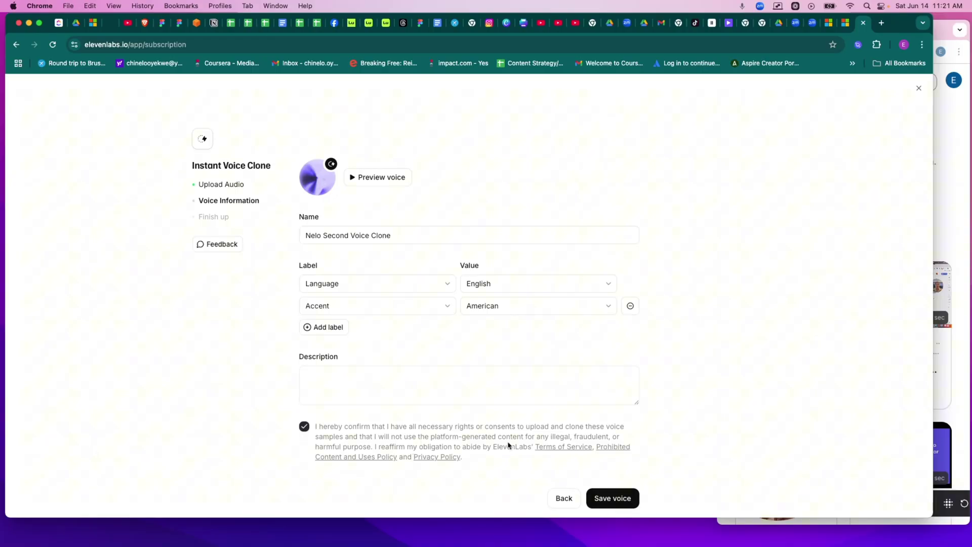
pyautogui.moveTo(933, 151); pyautogui.dragTo(708, 153)
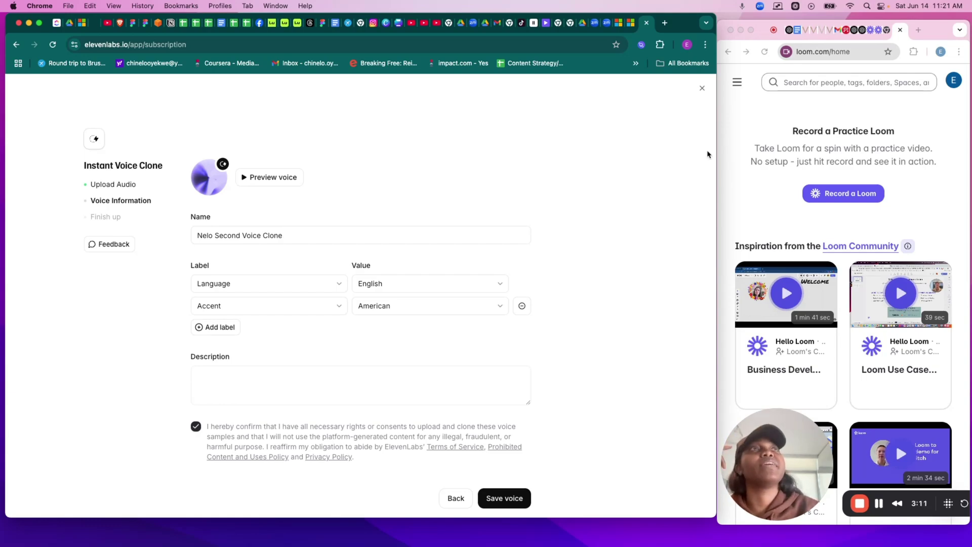
pyautogui.click(509, 501)
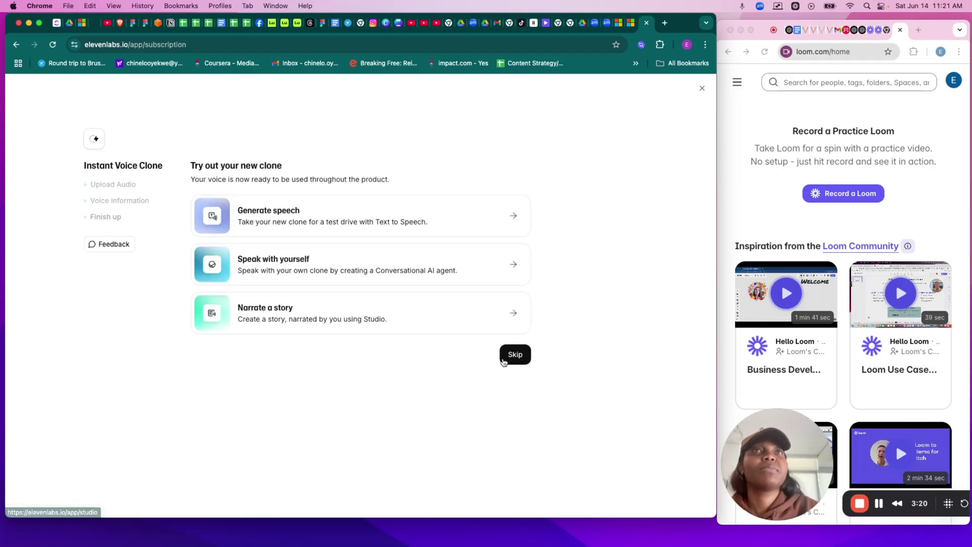
# Skip the test, then go to Voices and show the My Voices list.
pyautogui.click(513, 353)
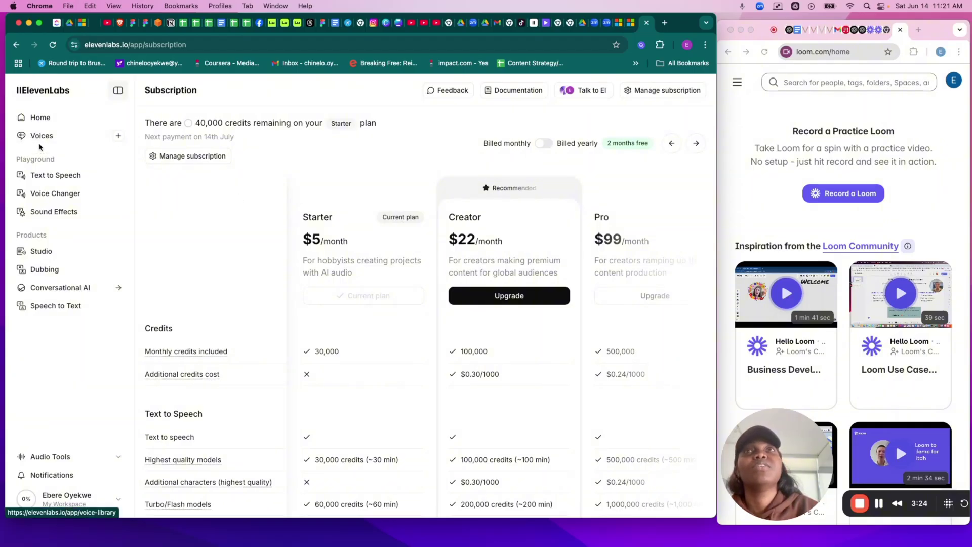
pyautogui.click(36, 117)
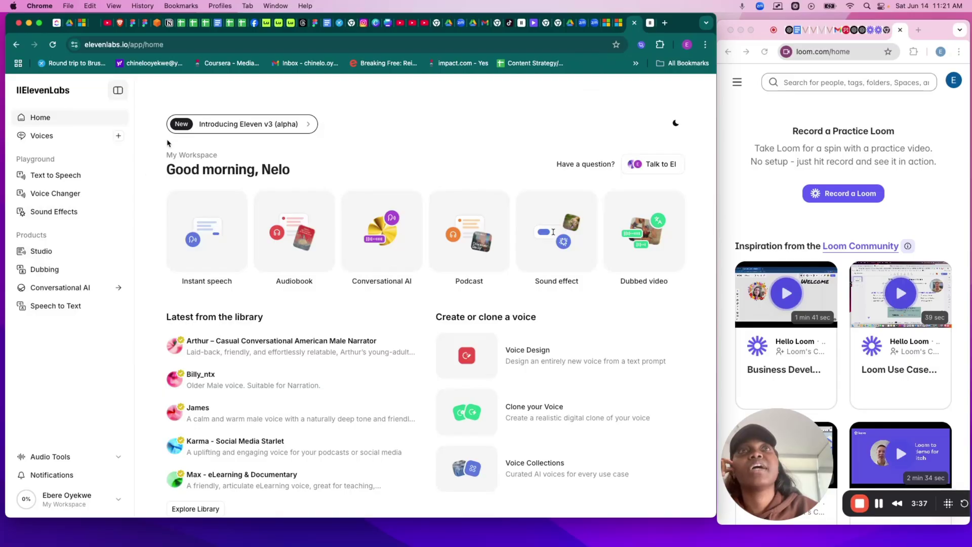
pyautogui.click(87, 137)
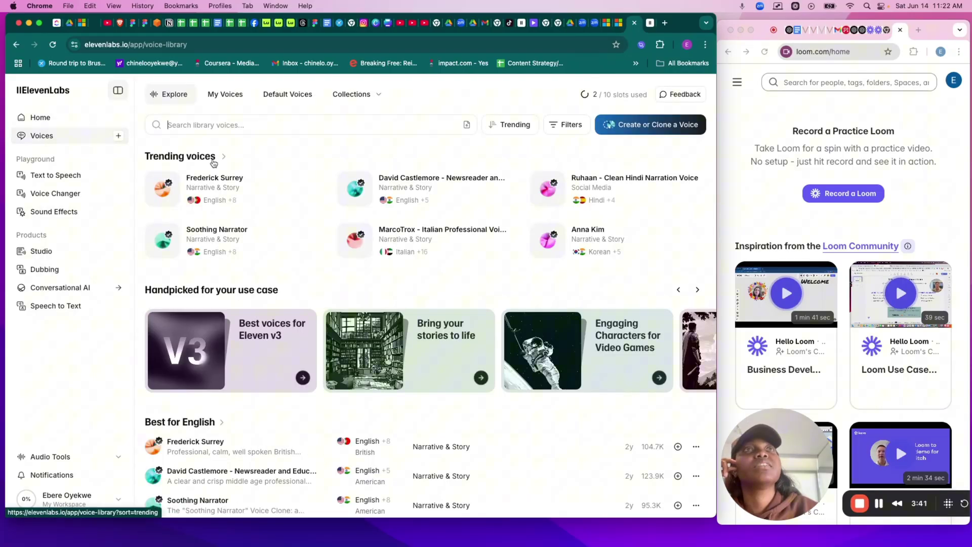
pyautogui.click(226, 94)
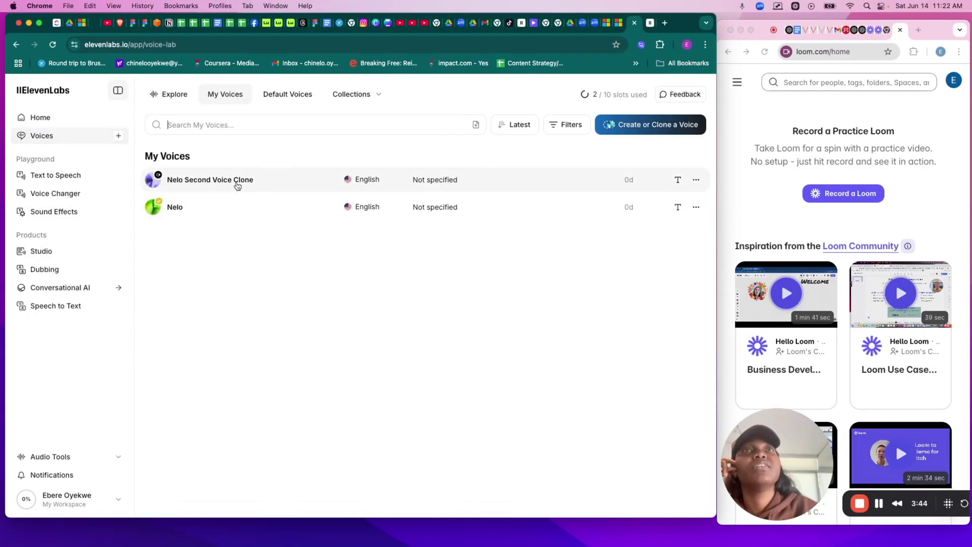
# Play the new second voice clone's preview three times.
pyautogui.moveTo(212, 182)
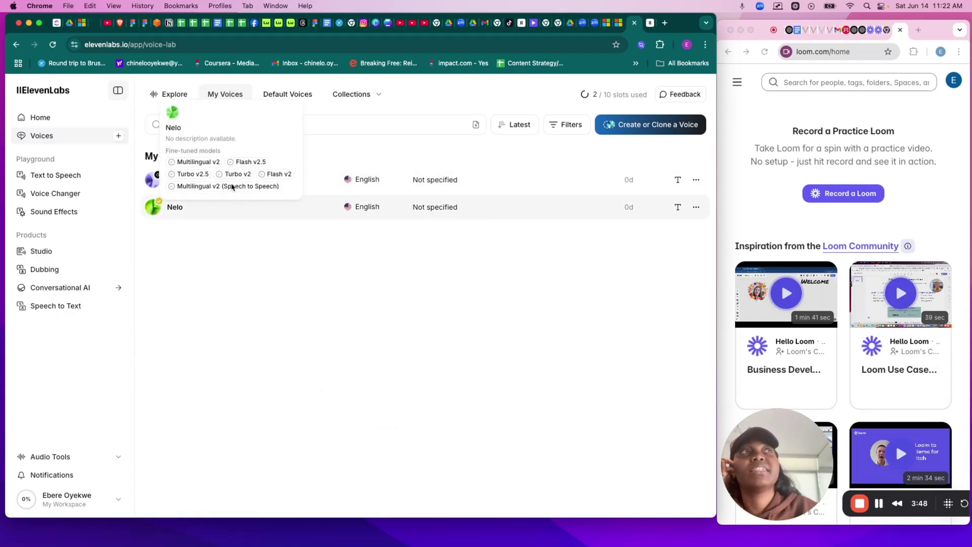
pyautogui.click(246, 184)
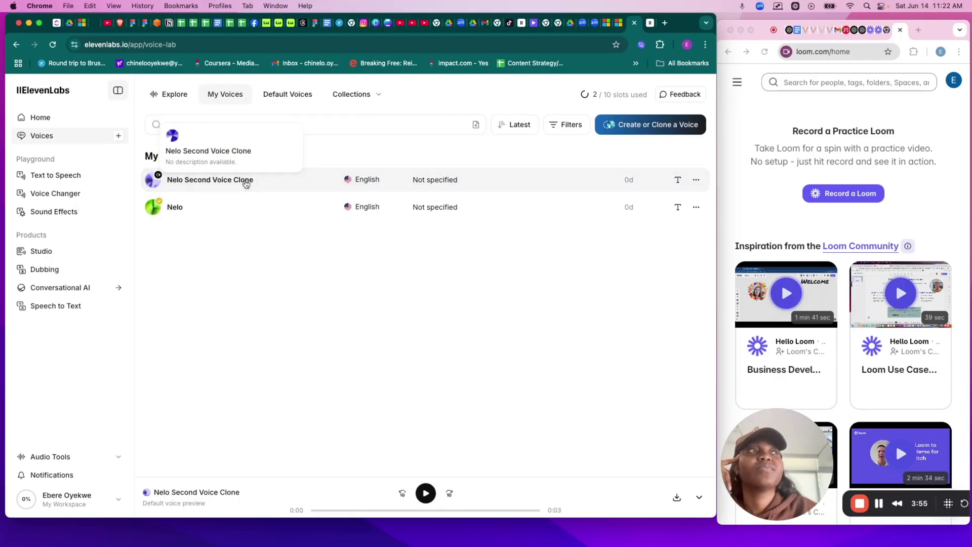
pyautogui.click(231, 184)
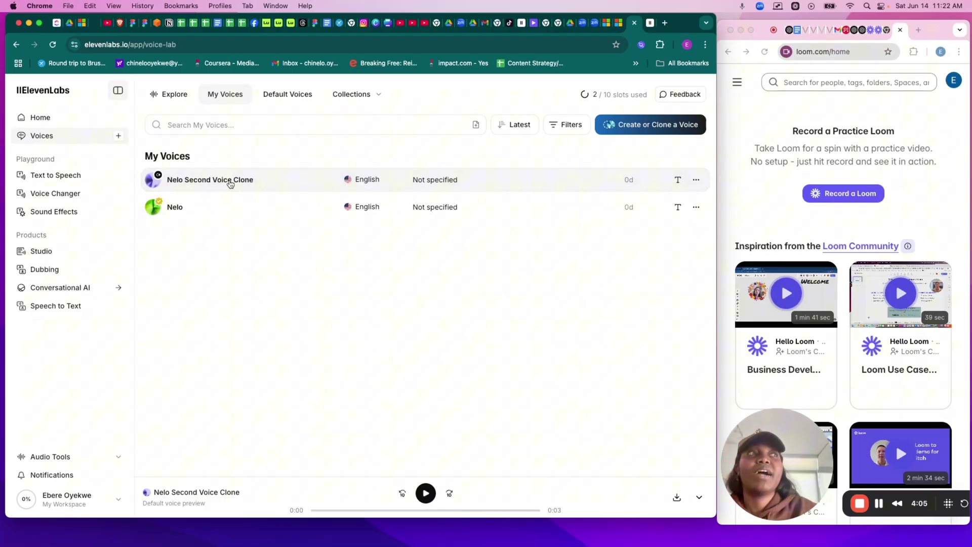
pyautogui.click(227, 183)
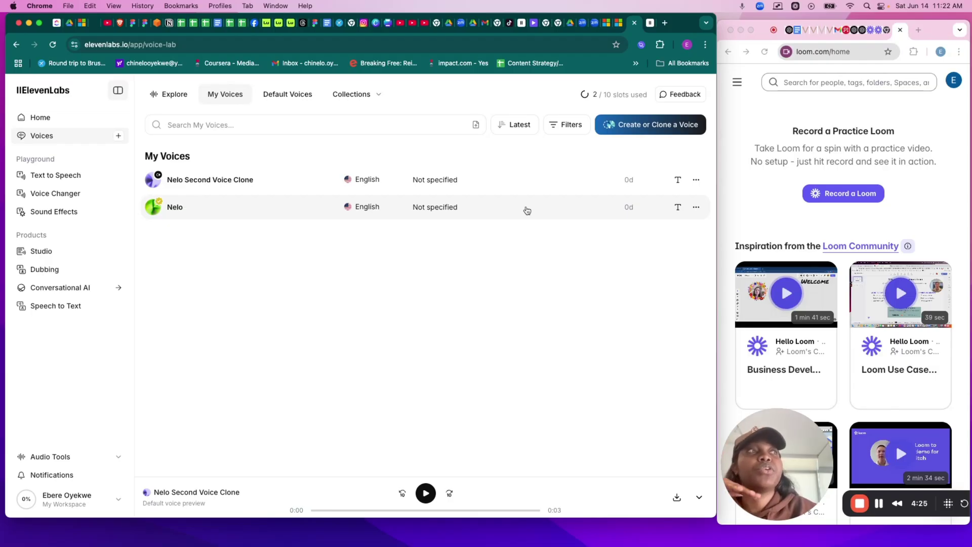
# In HeyGen, create a new video with the green-outfit avatar look and bring up its script's voice choices.
pyautogui.click(534, 22)
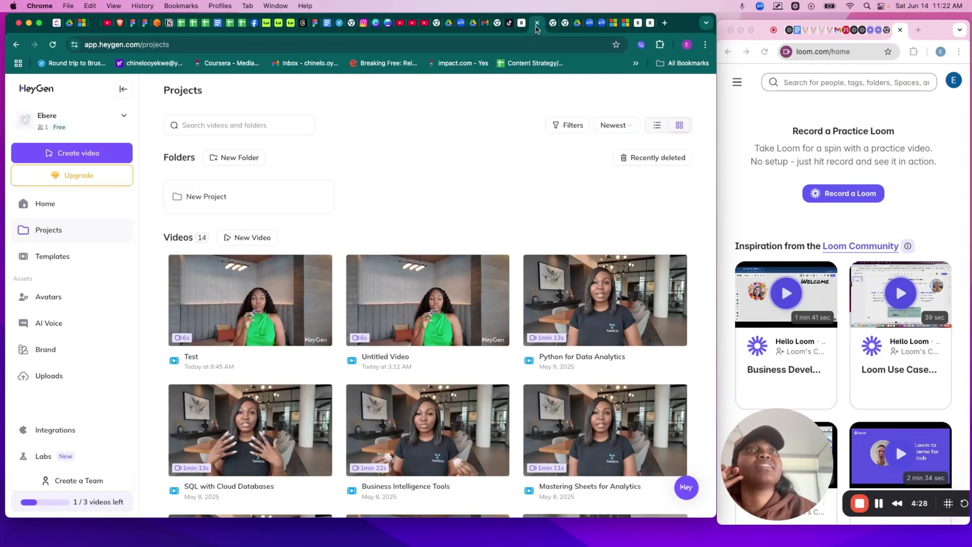
pyautogui.click(98, 153)
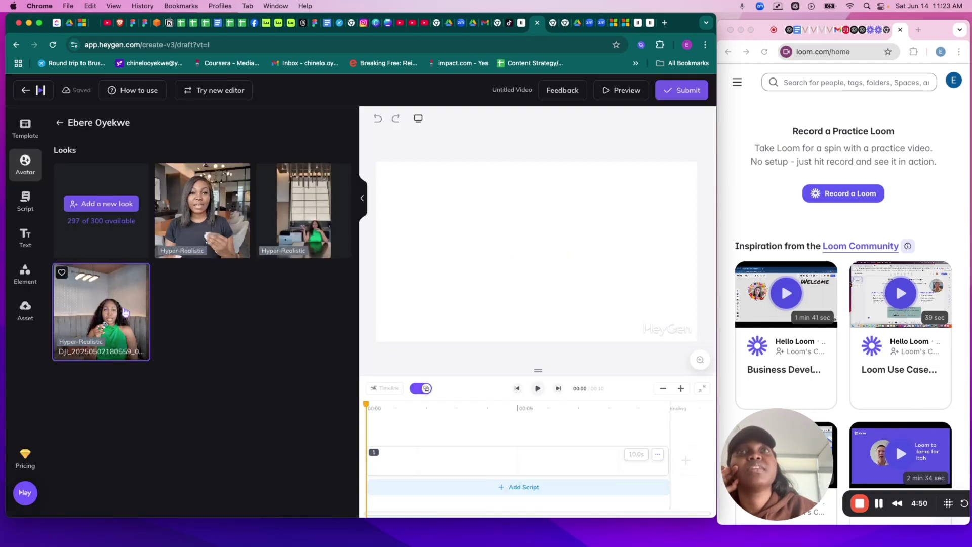
pyautogui.click(125, 313)
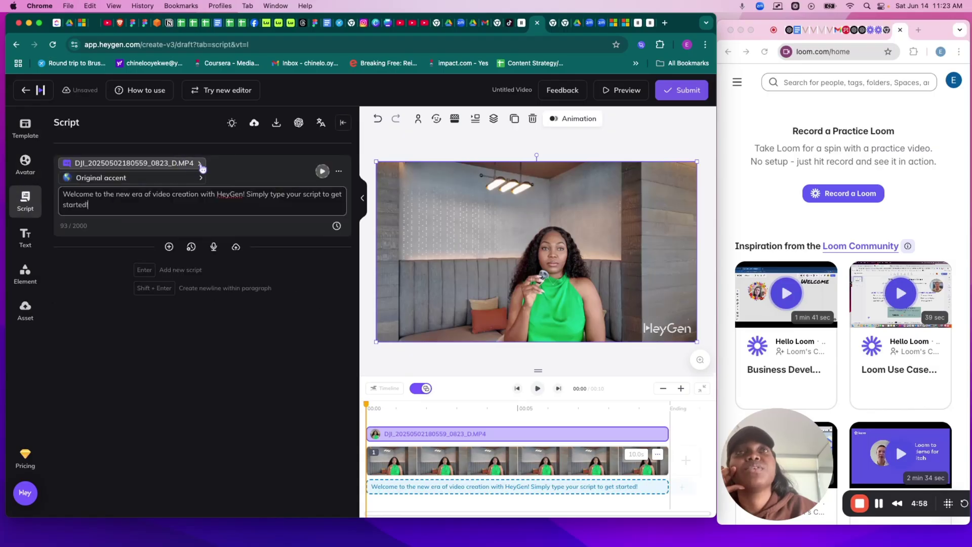
pyautogui.click(203, 168)
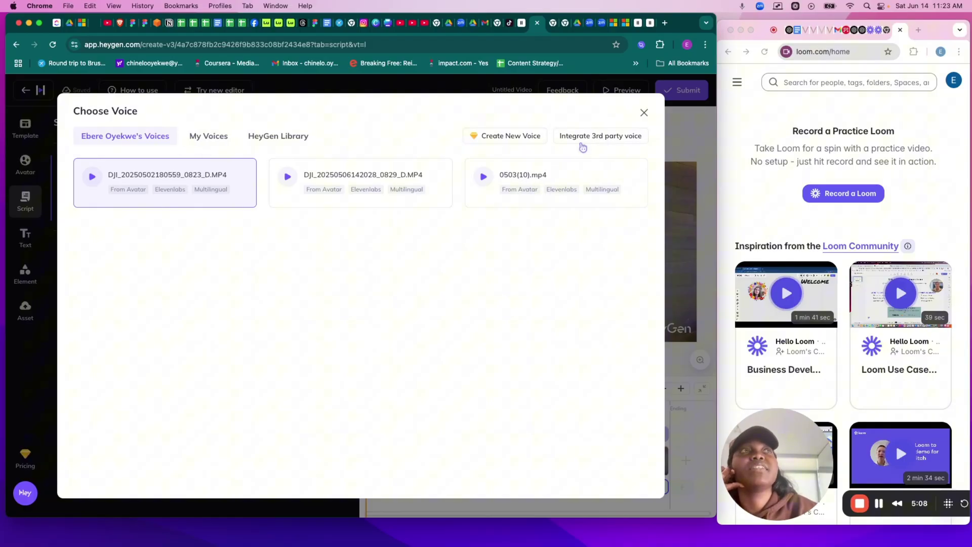
# Review the third-party voice integrations and the My Voices clones, then close the voice chooser.
pyautogui.click(585, 136)
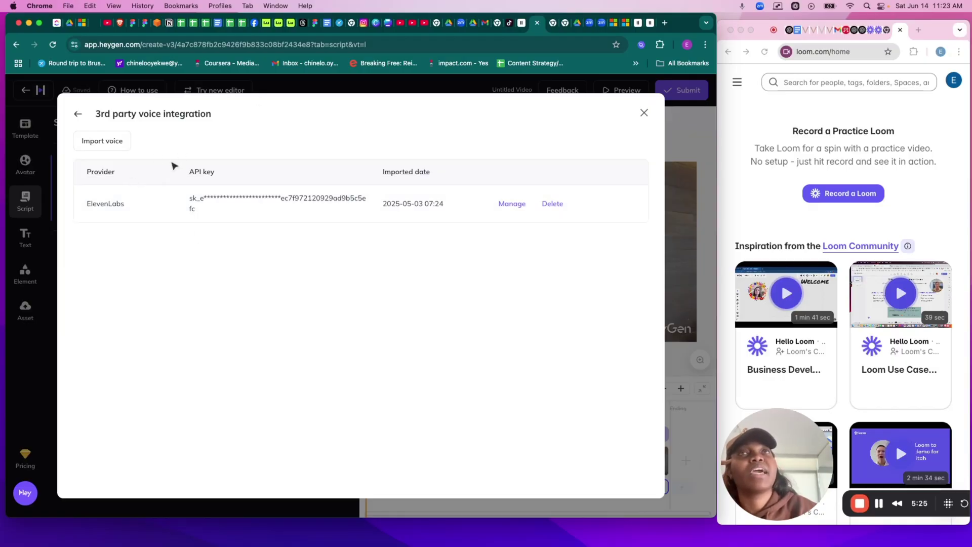
pyautogui.click(78, 116)
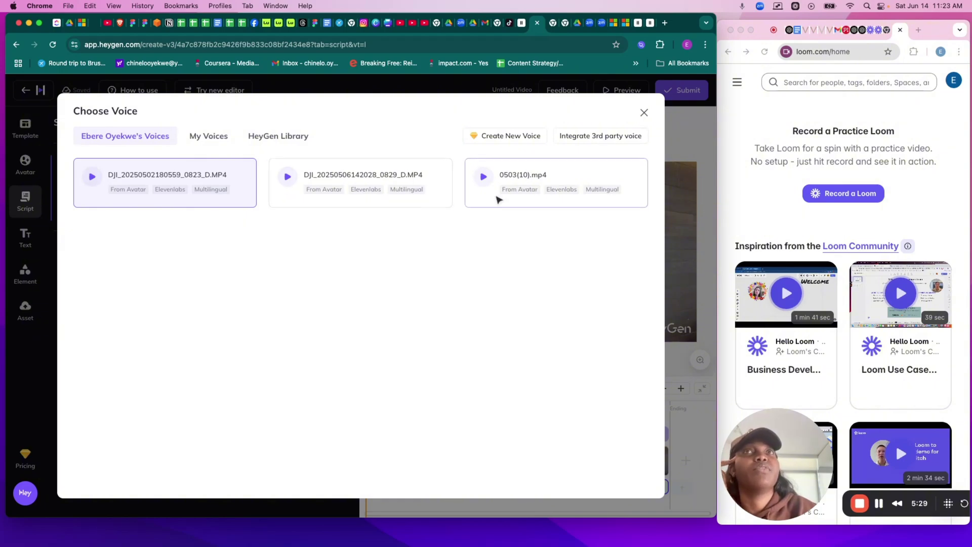
pyautogui.click(213, 137)
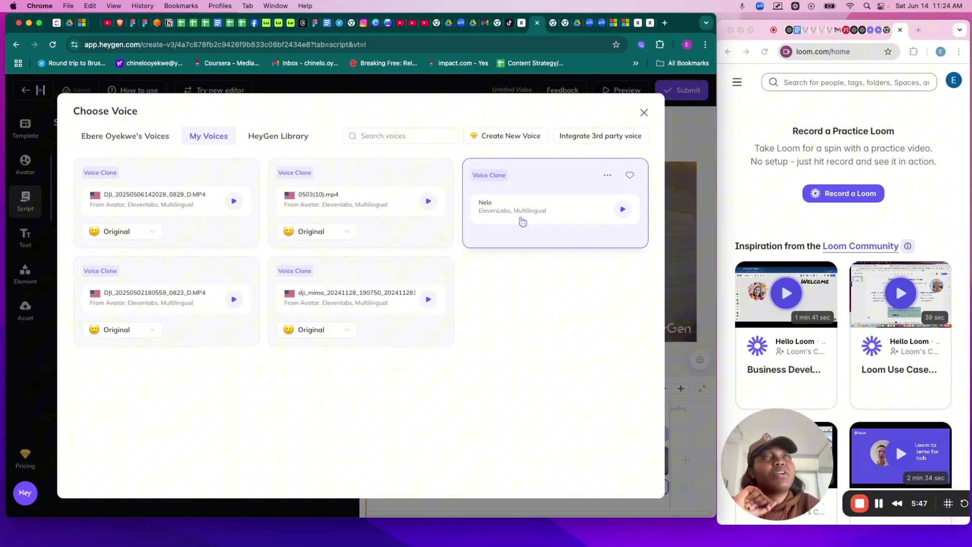
pyautogui.click(601, 135)
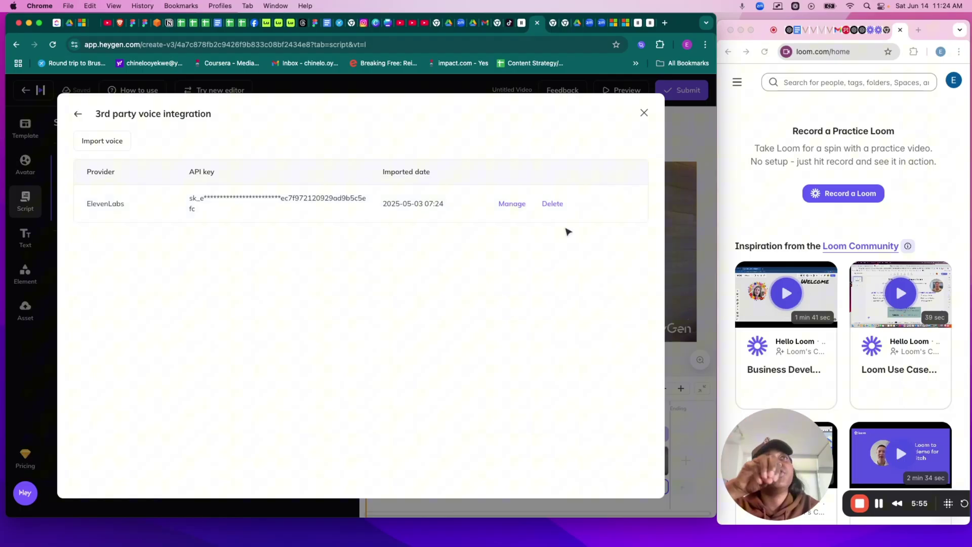
pyautogui.click(643, 112)
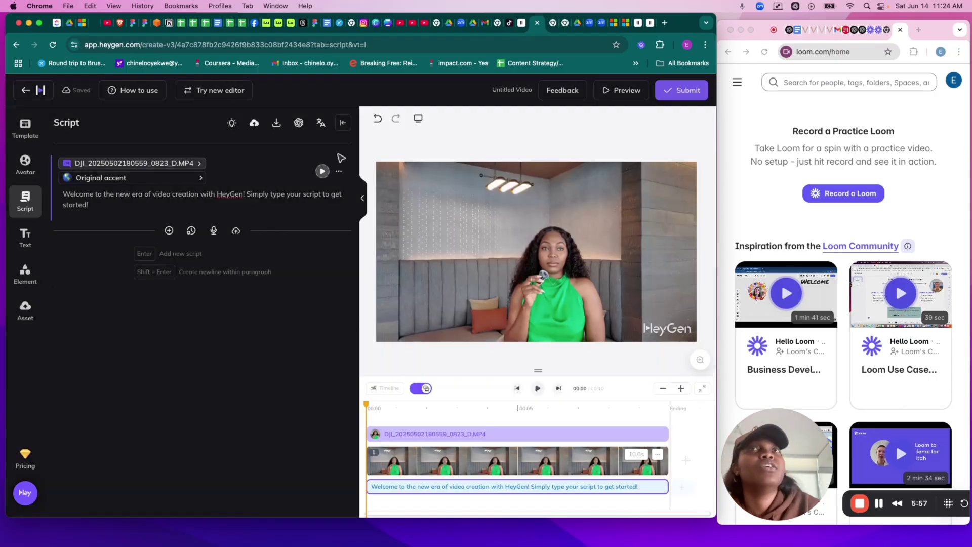